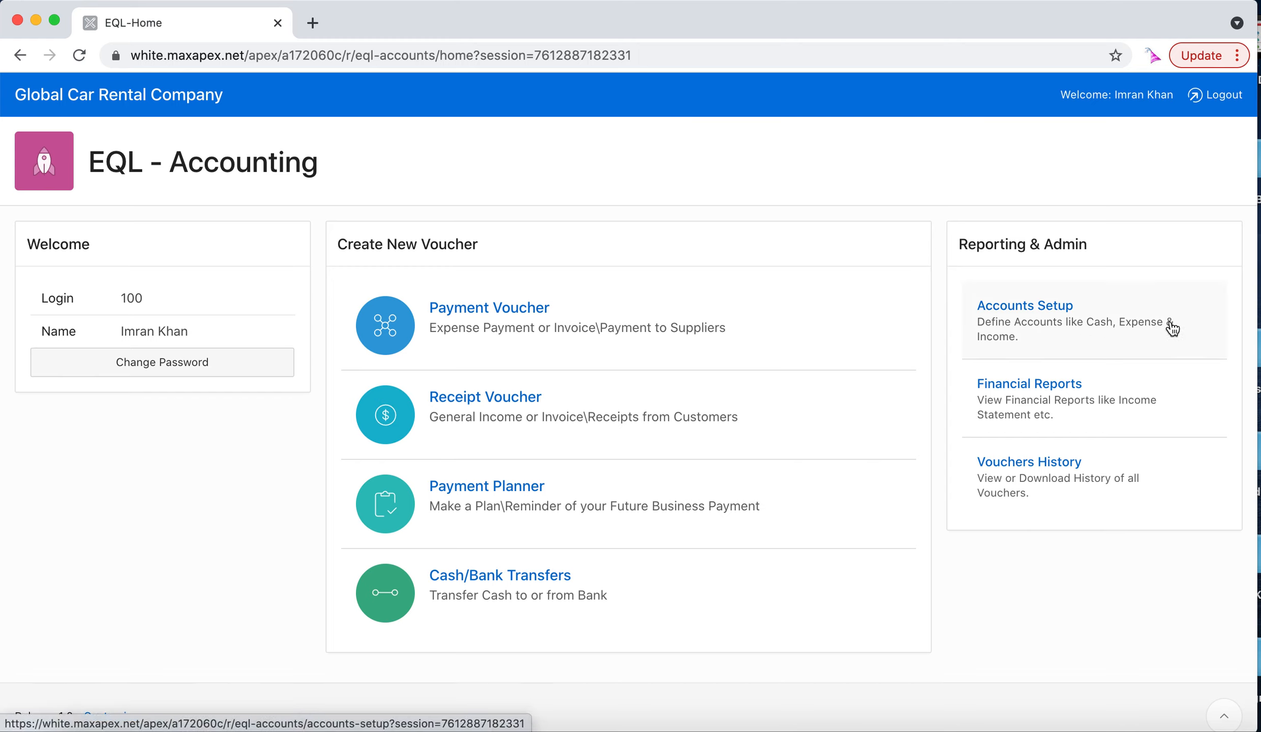
# Review the list of expense accounts in the accounts setup, and return to the home page
pyautogui.click(1108, 328)
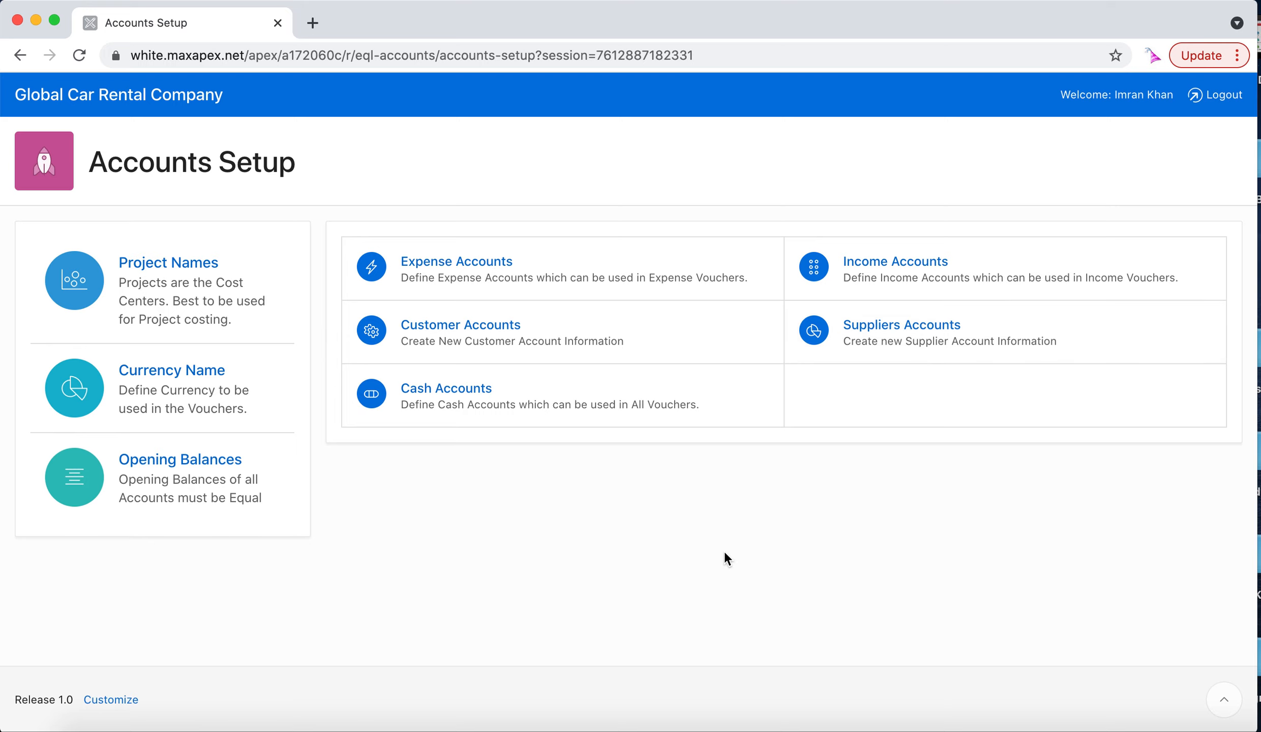
pyautogui.click(489, 278)
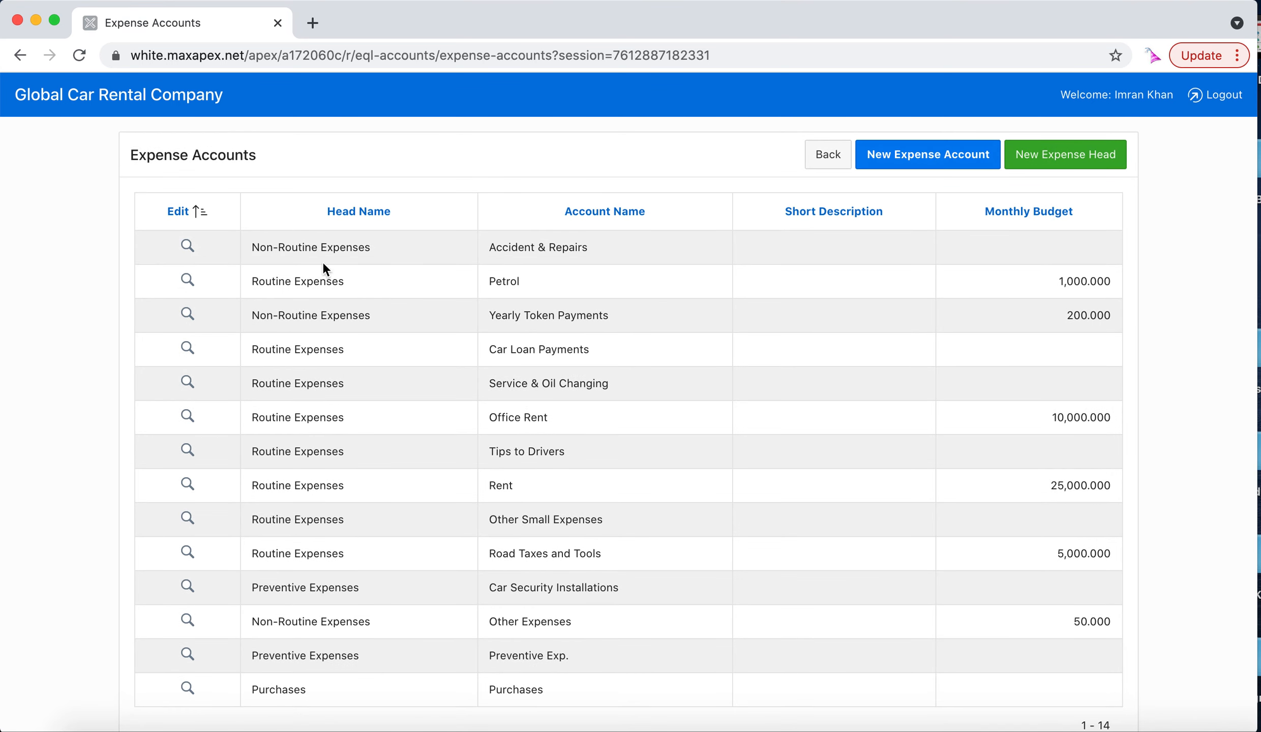
pyautogui.scroll(-3, 545, 531)
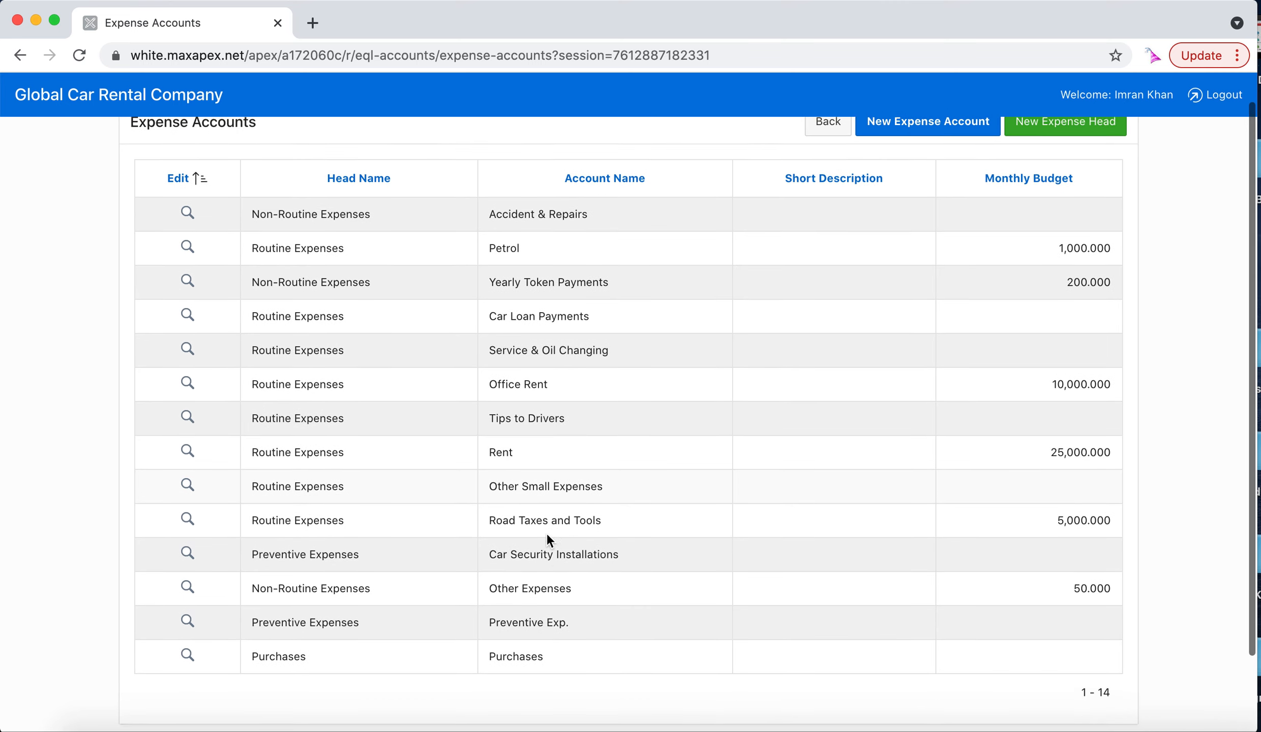
pyautogui.scroll(-2, 547, 532)
pyautogui.scroll(5, 546, 531)
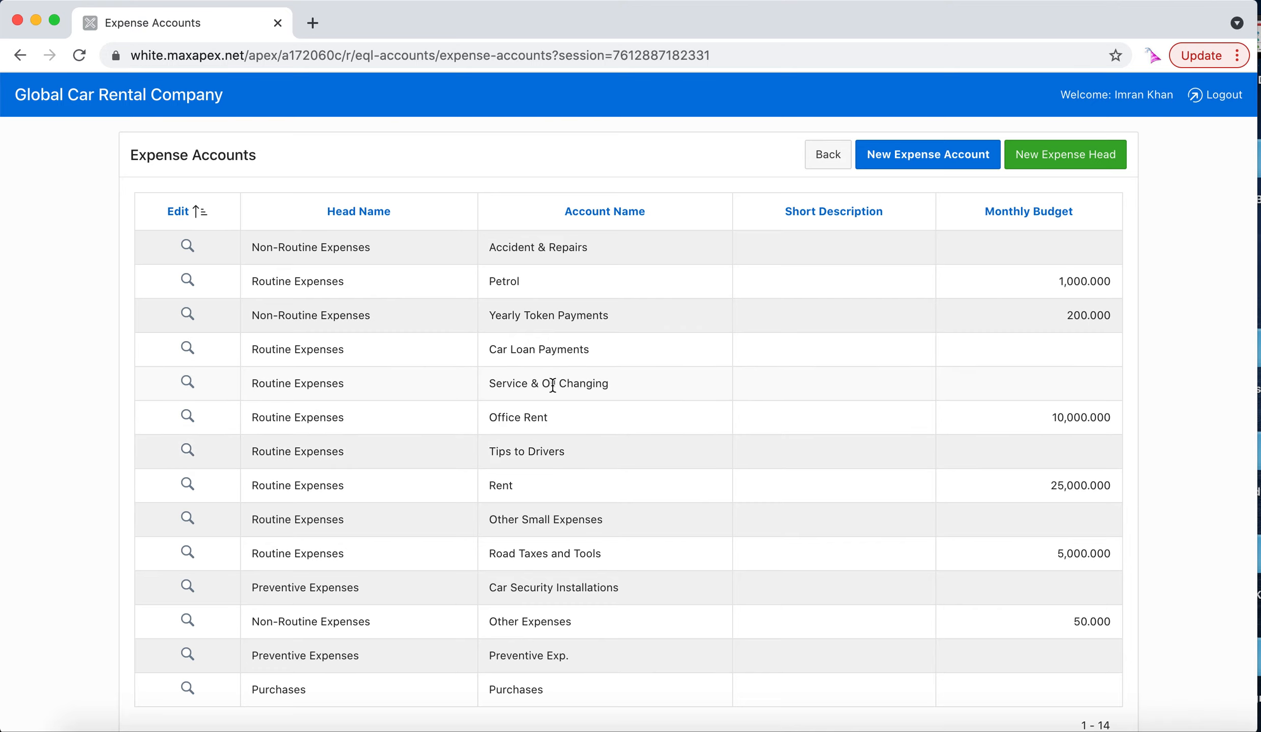
pyautogui.click(828, 155)
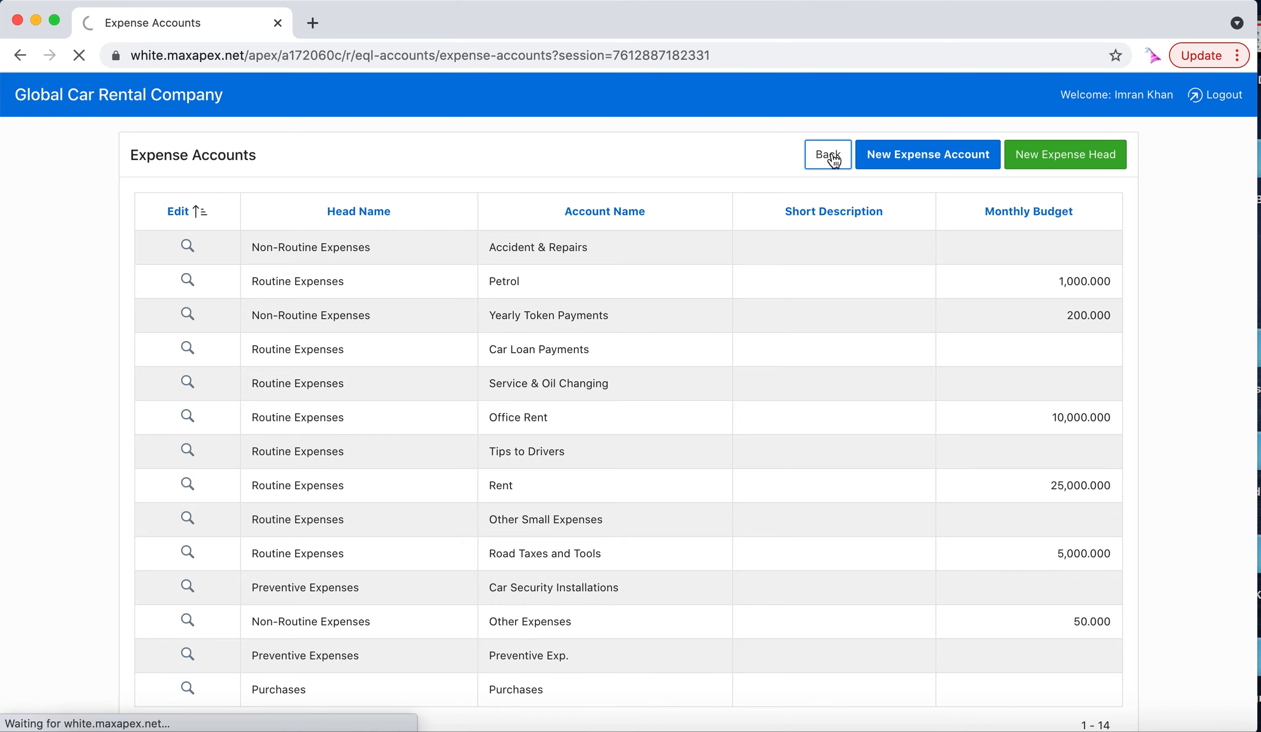
pyautogui.click(89, 104)
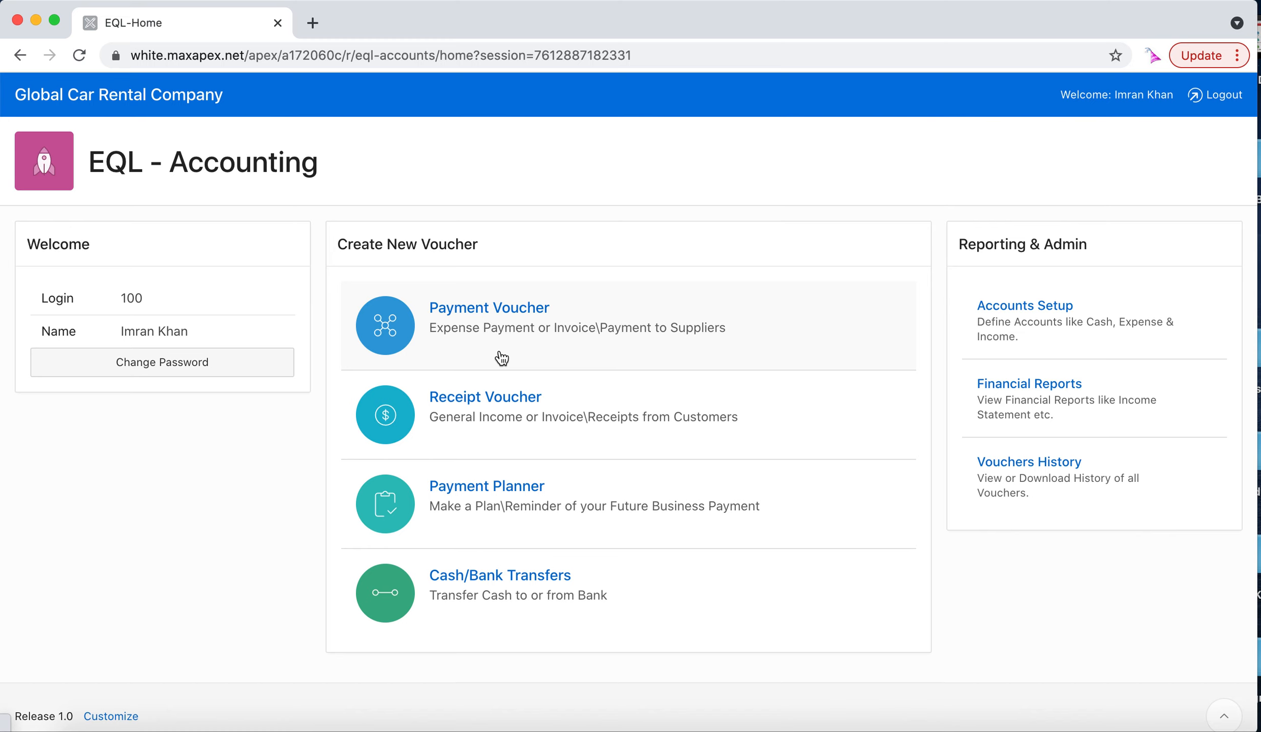
# Start a payment voucher of type Expenses with account head Preventive Expenses and account name Preventive Exp
pyautogui.click(555, 331)
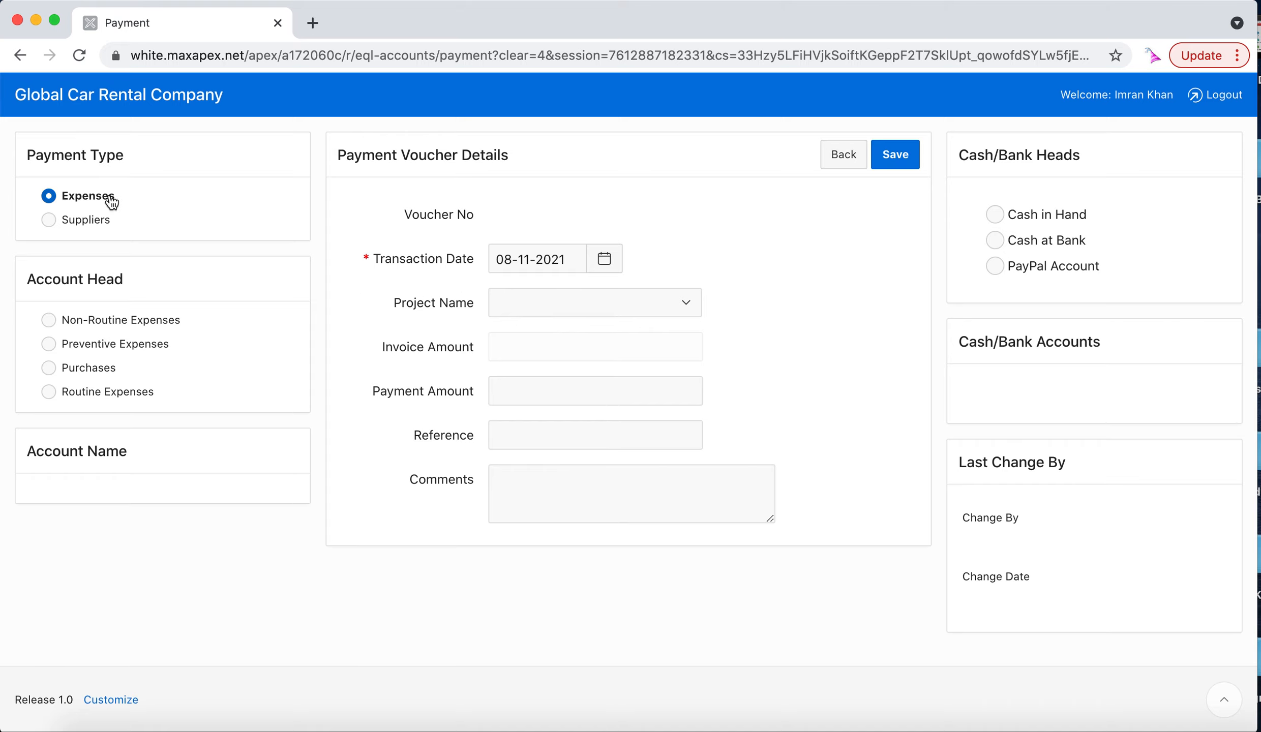
pyautogui.click(88, 220)
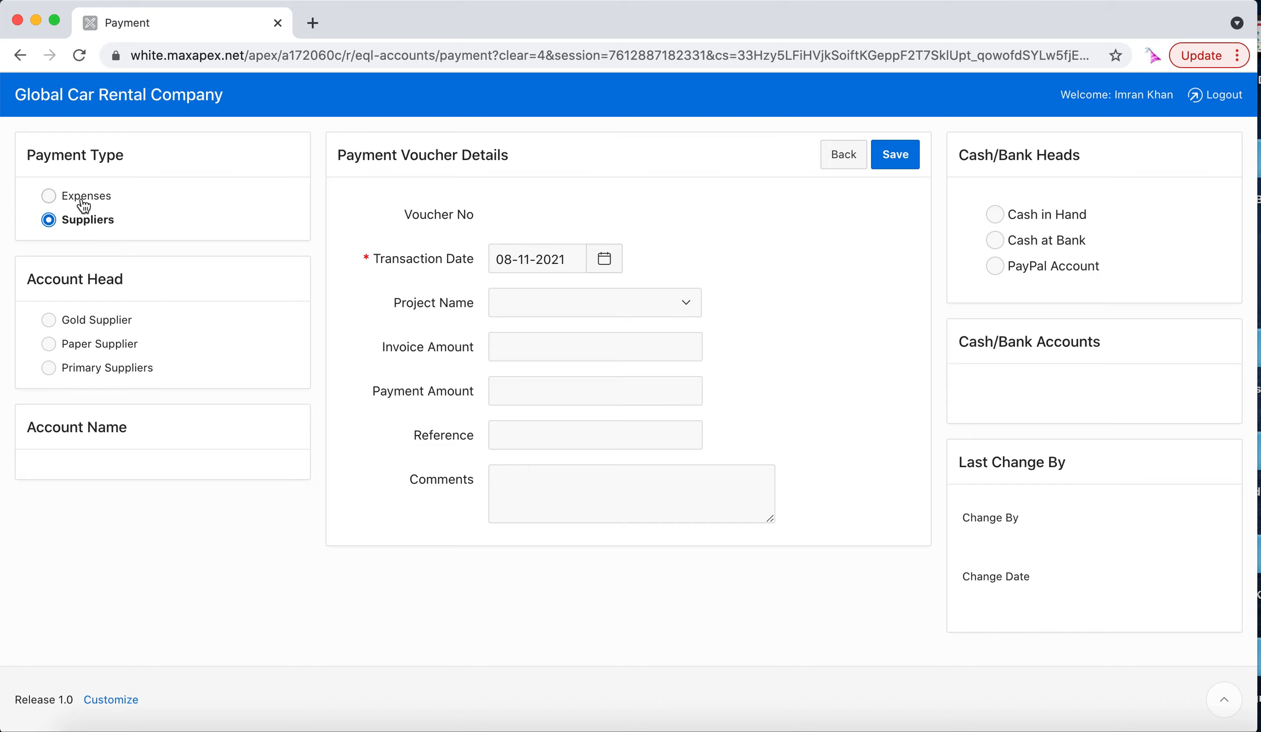
pyautogui.click(83, 198)
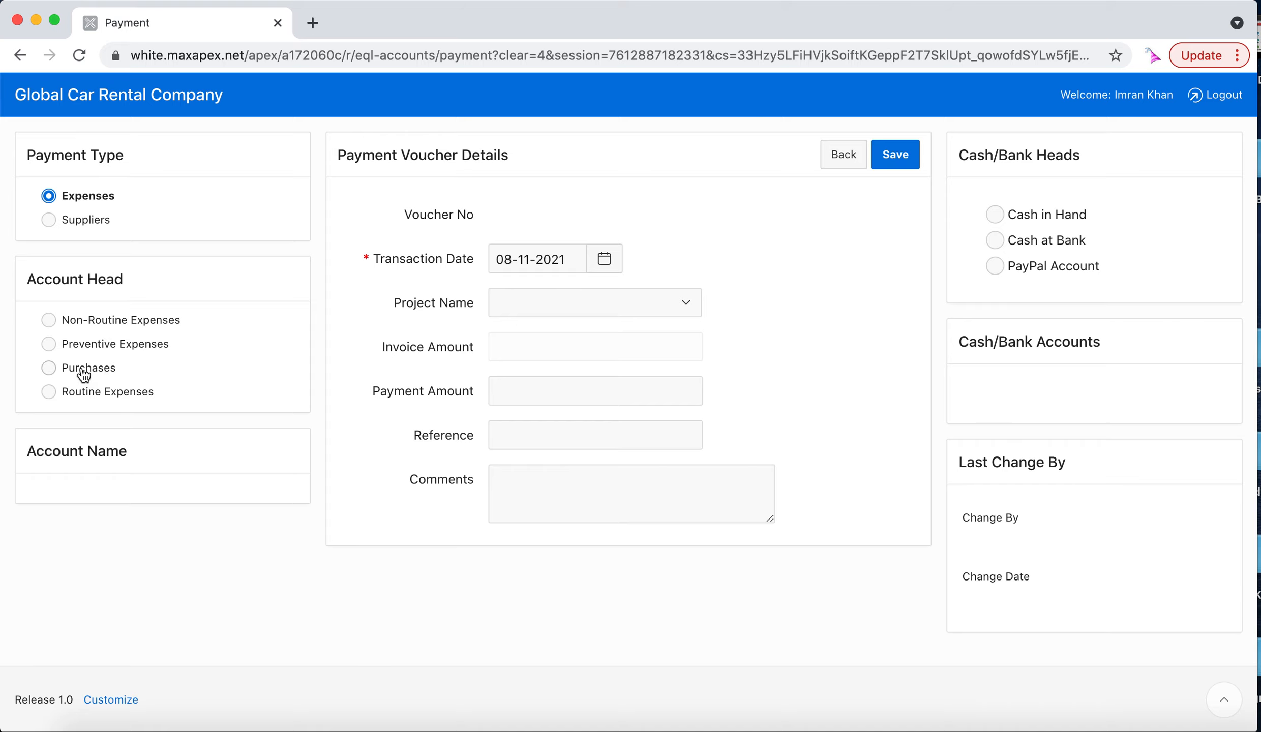
pyautogui.click(82, 349)
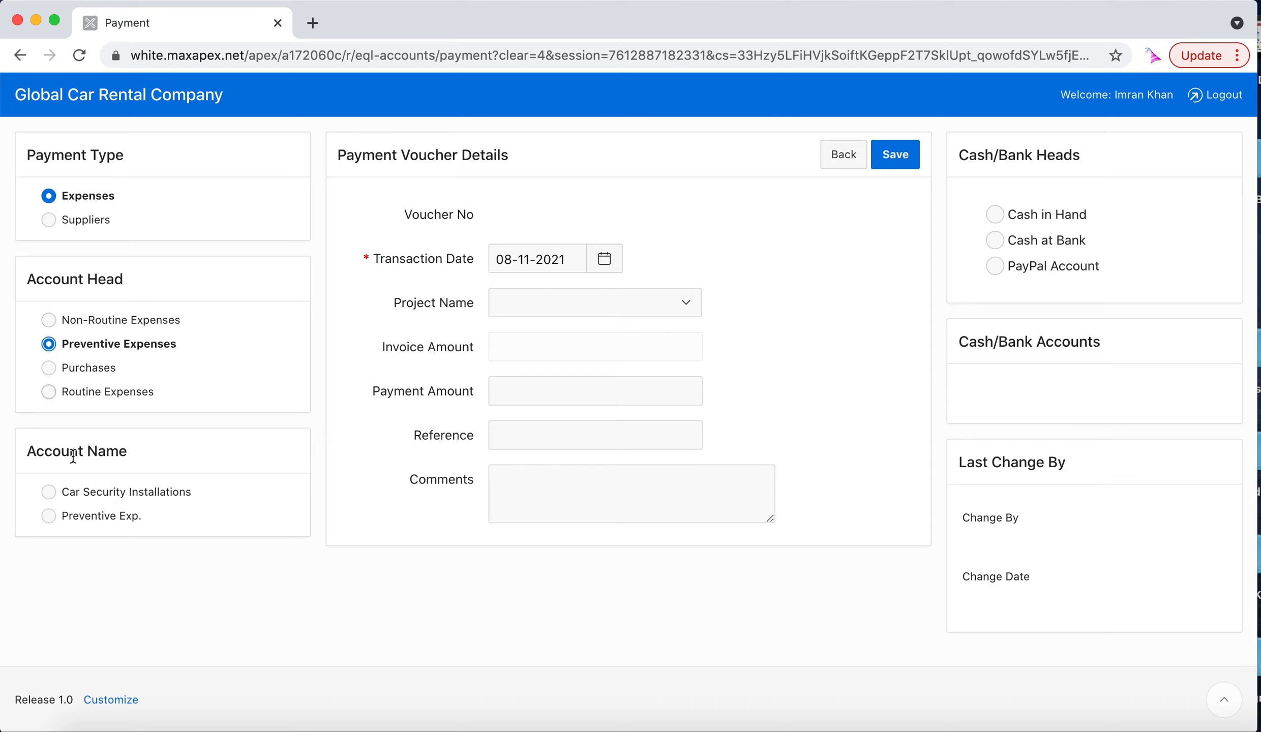
pyautogui.click(49, 517)
pyautogui.click(664, 307)
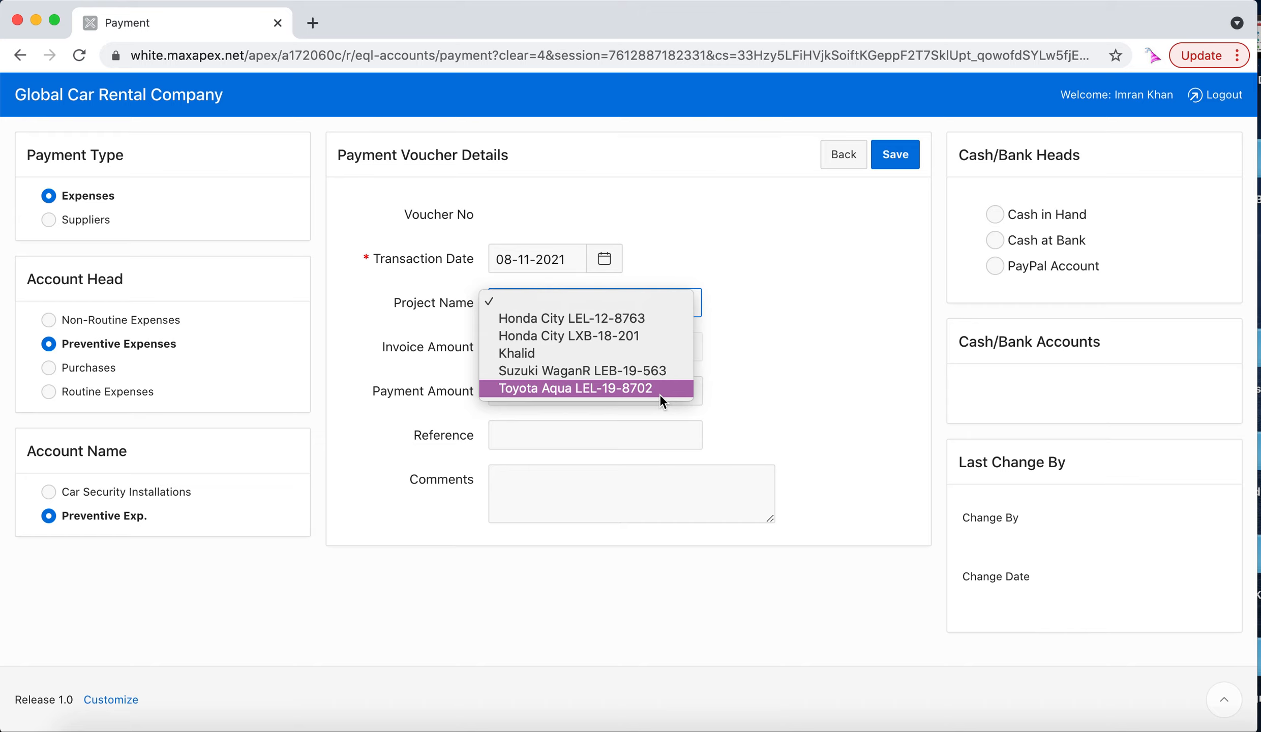
pyautogui.click(781, 240)
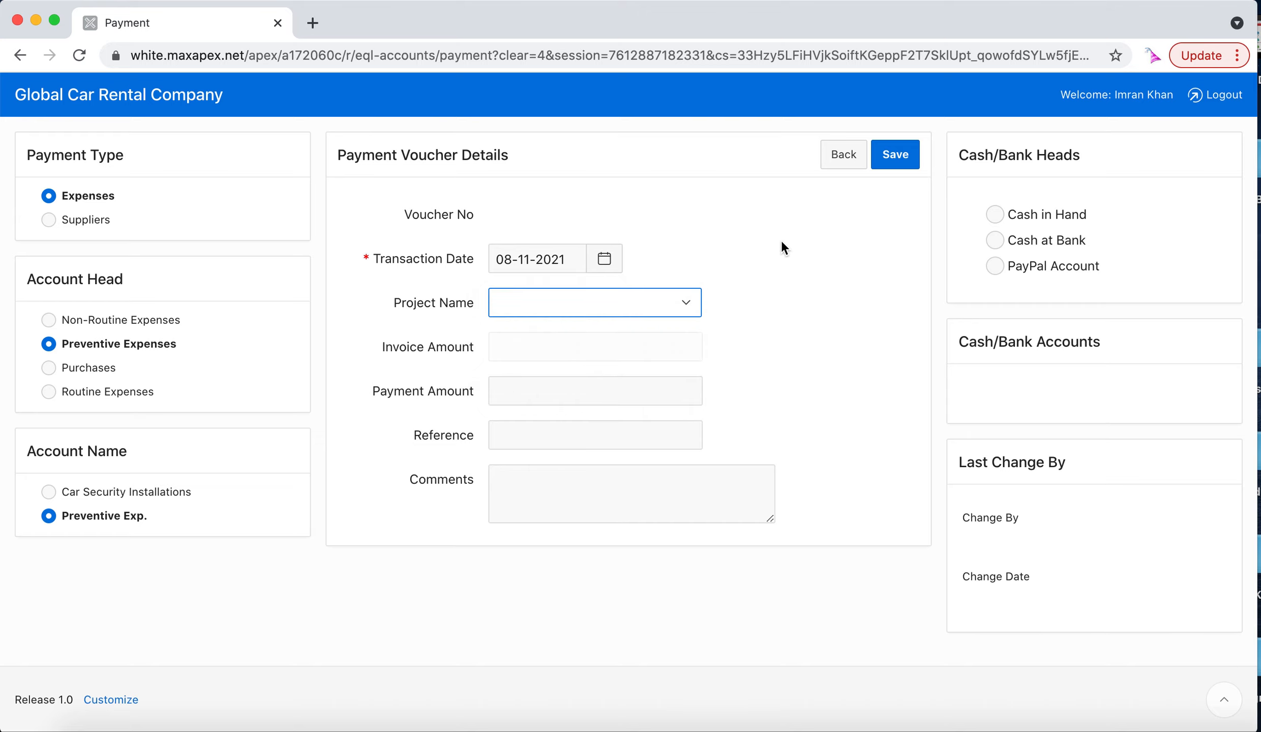
pyautogui.click(625, 295)
pyautogui.click(621, 333)
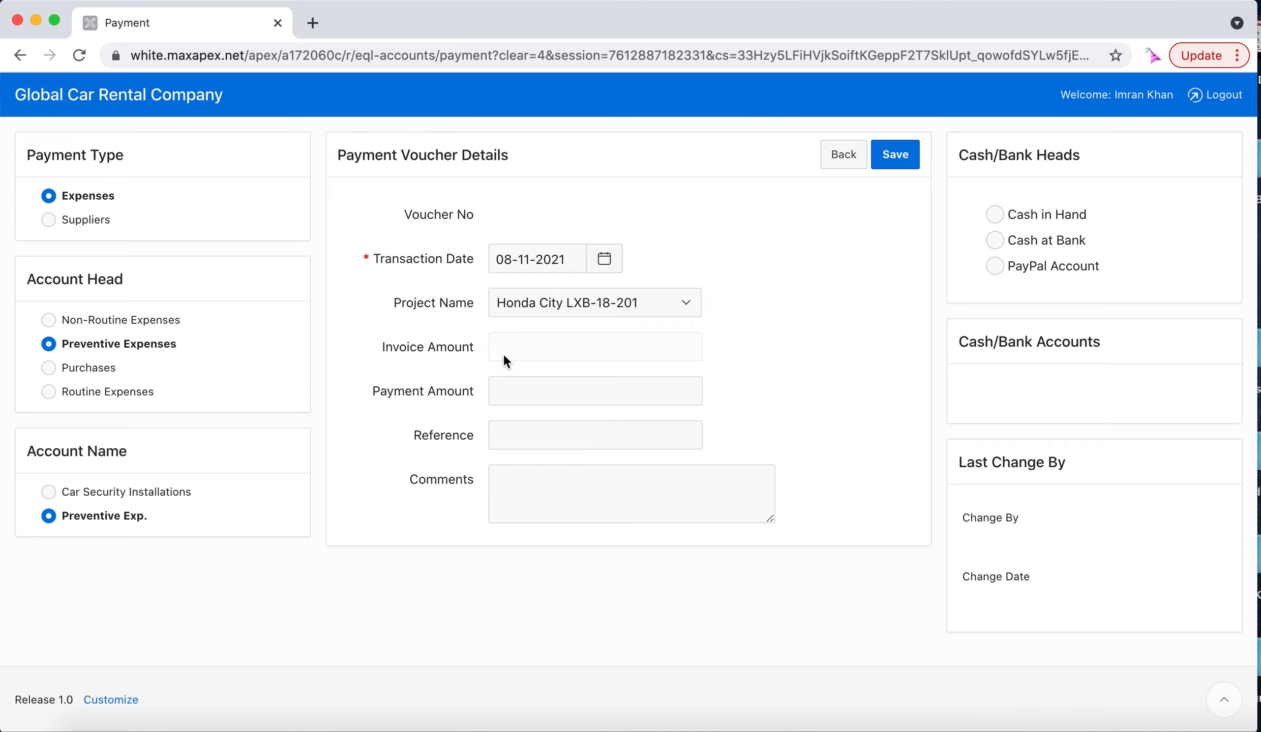
pyautogui.click(510, 390)
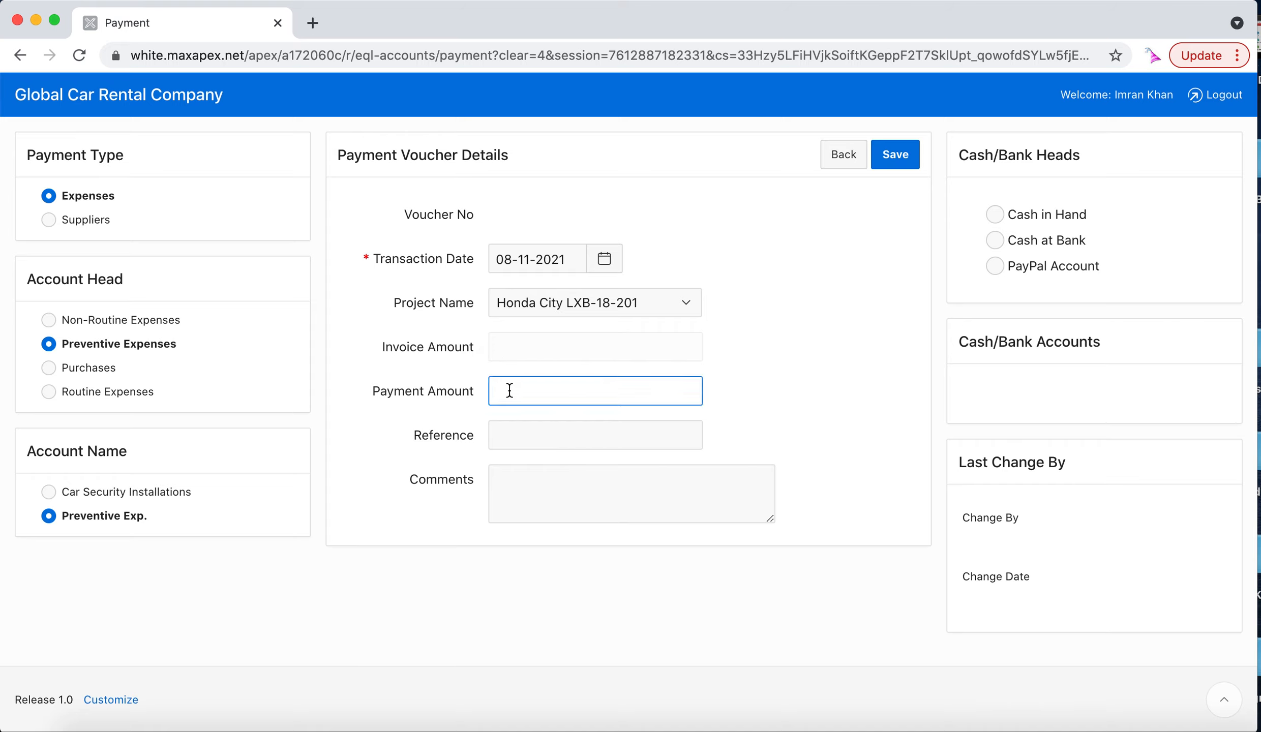
pyautogui.write('850')
pyautogui.click(539, 485)
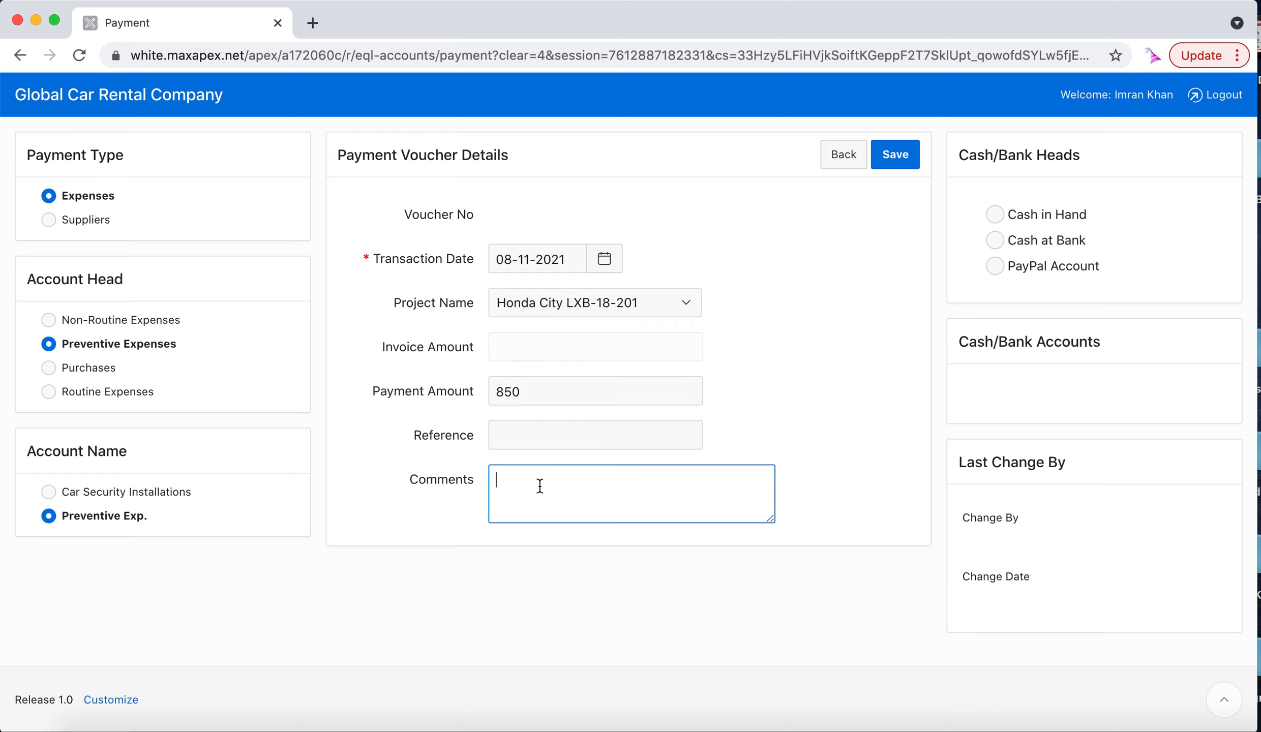
pyautogui.write('comments')
# Pay the expense voucher from the MCB Bank Account under Cash at Bank, save it and return to the home page
pyautogui.click(995, 216)
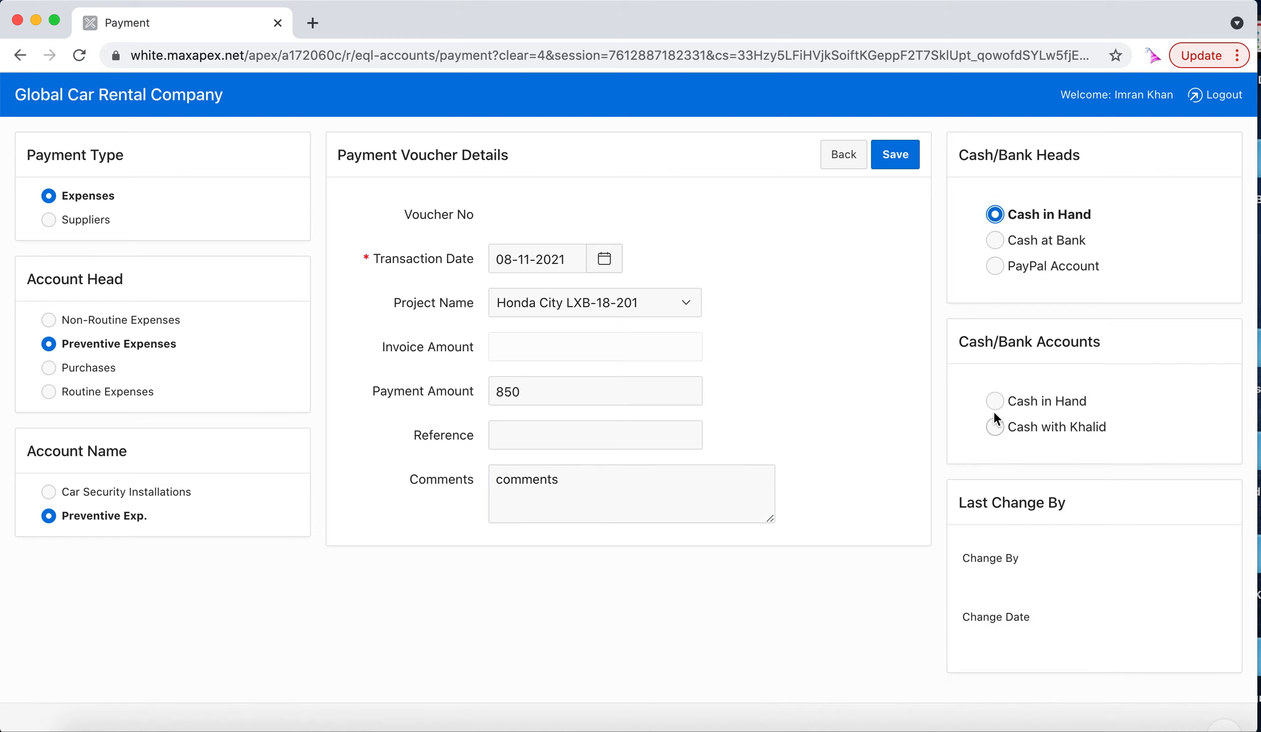
pyautogui.click(1015, 249)
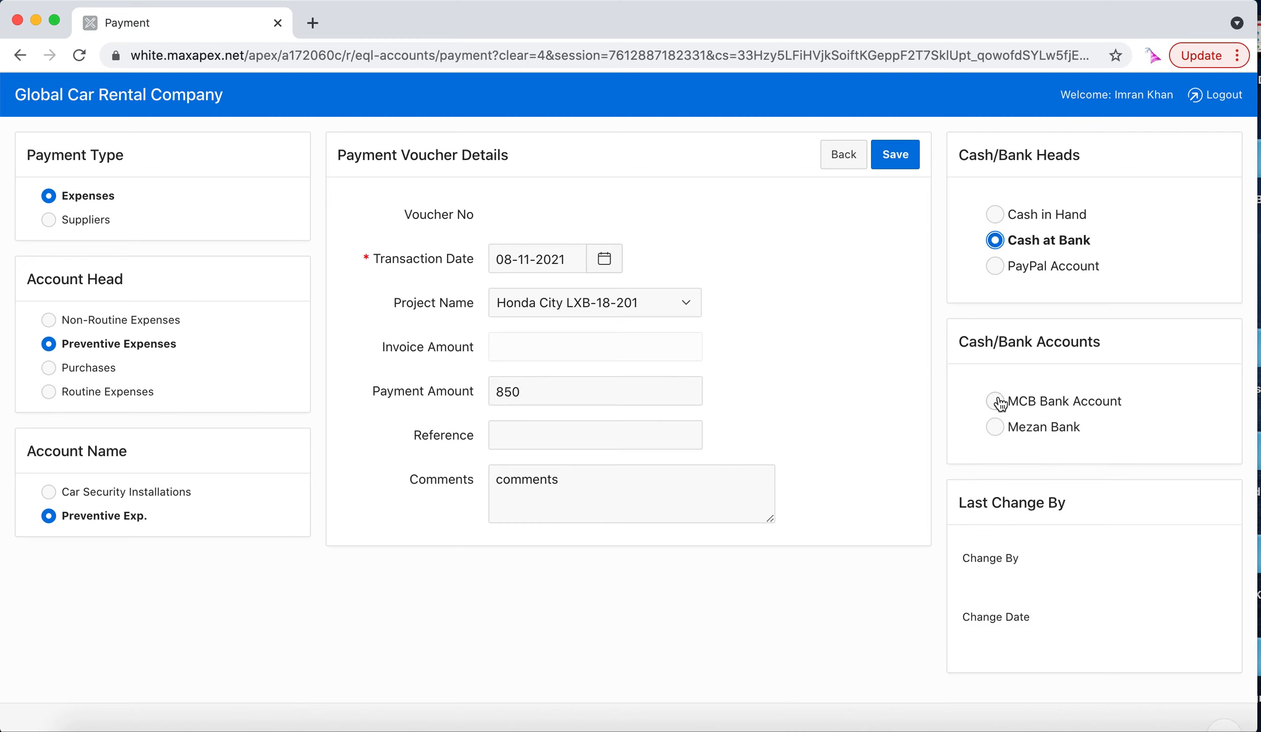
pyautogui.click(1000, 401)
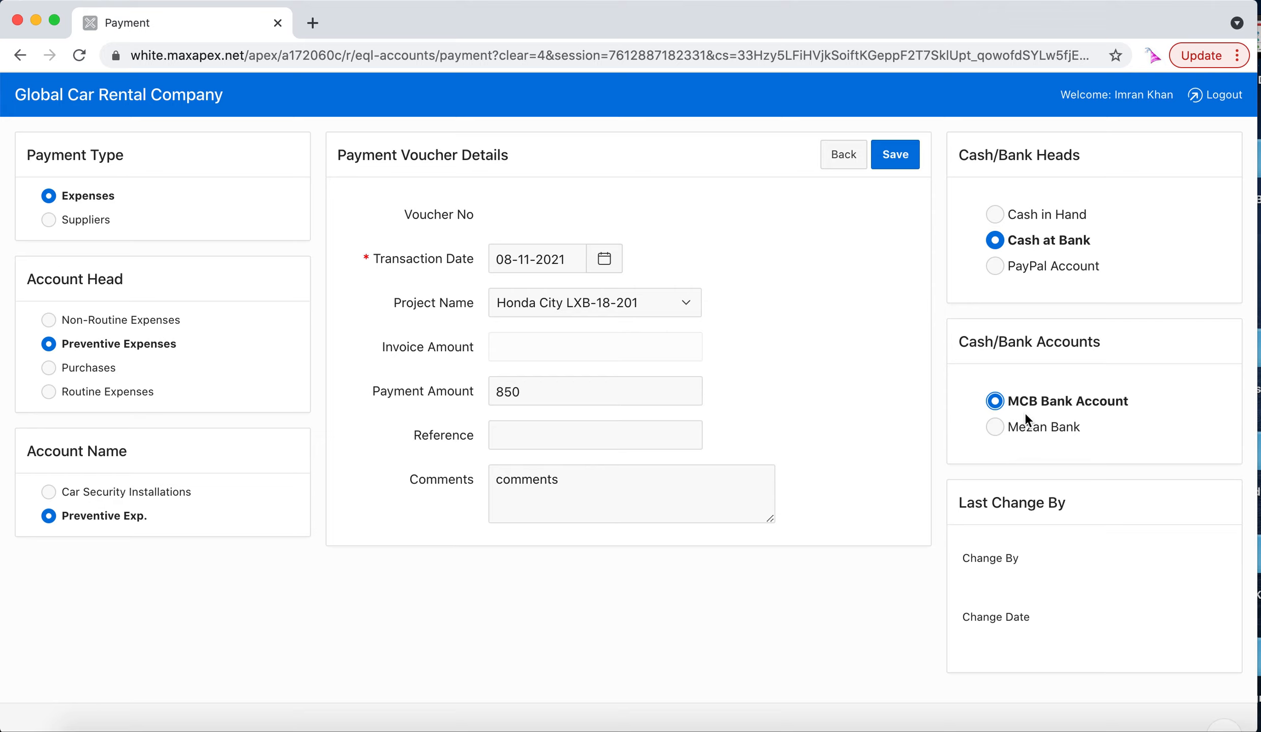
pyautogui.click(896, 156)
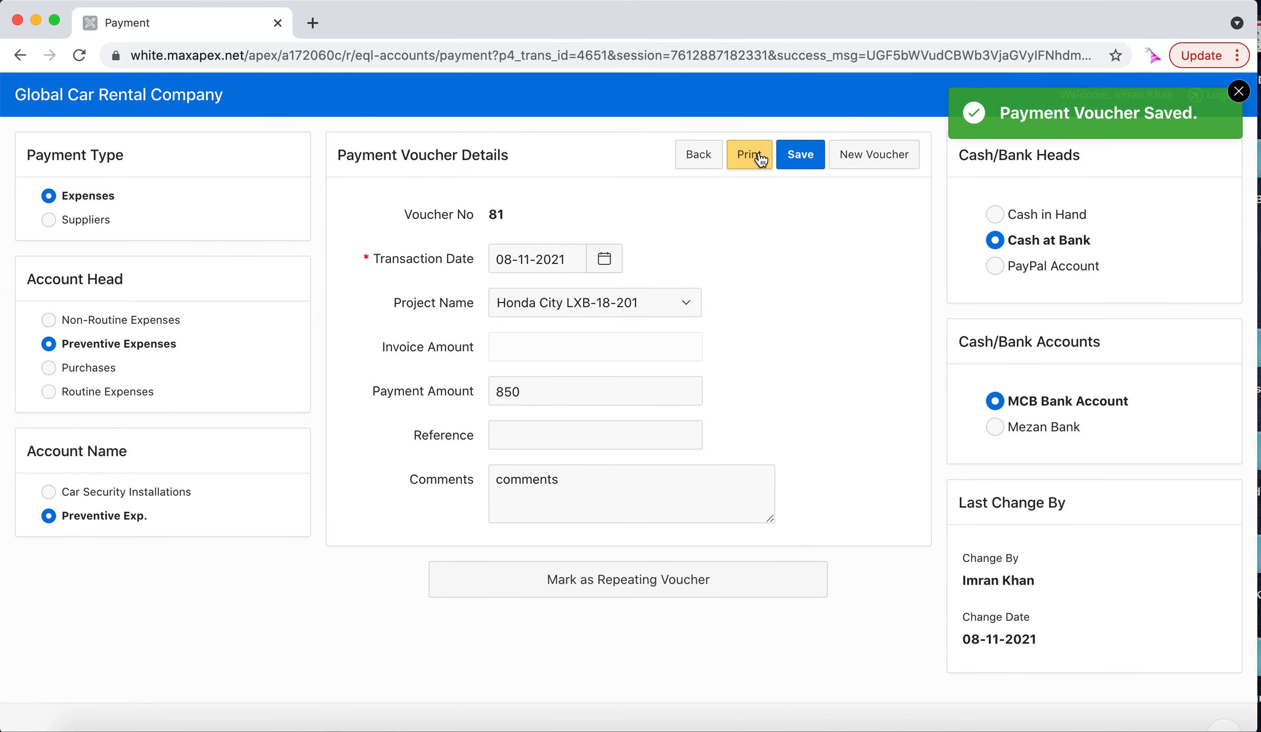
pyautogui.click(704, 165)
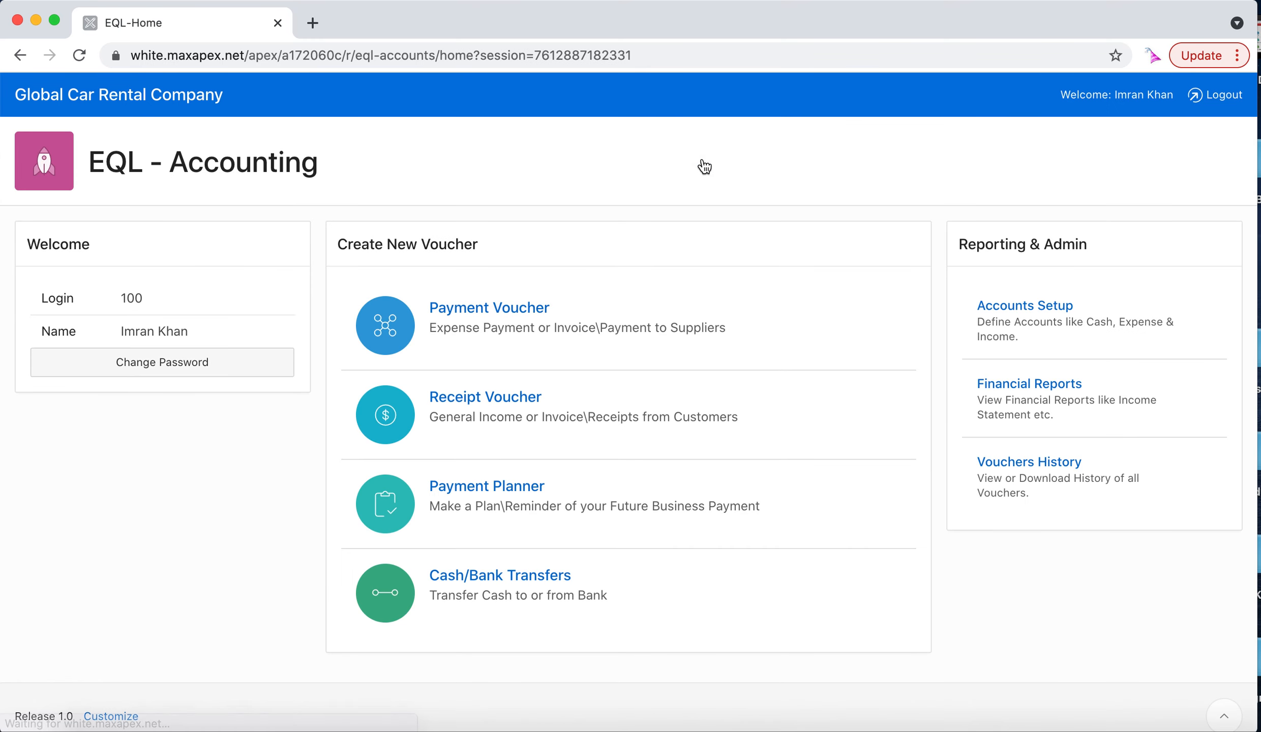
# Start a payment voucher of type Suppliers with account head Paper Supplier and account name Rehan Wood works
pyautogui.click(493, 328)
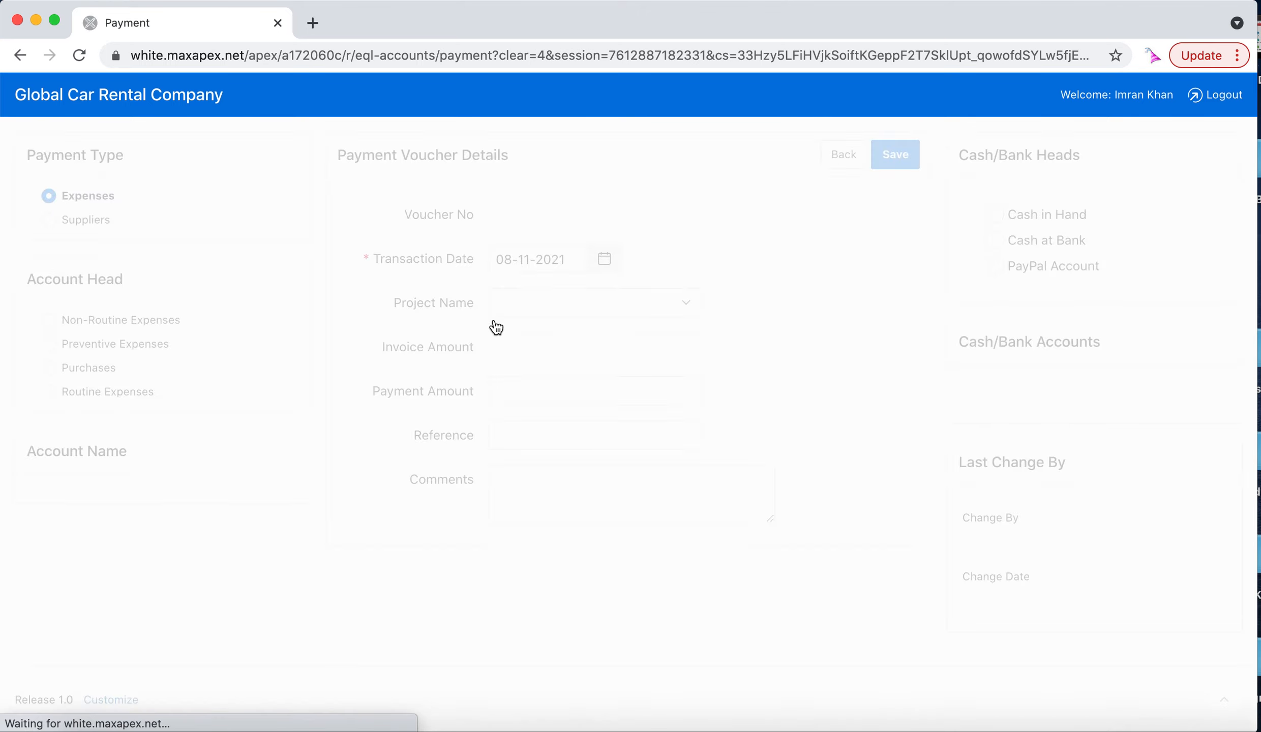
pyautogui.click(65, 224)
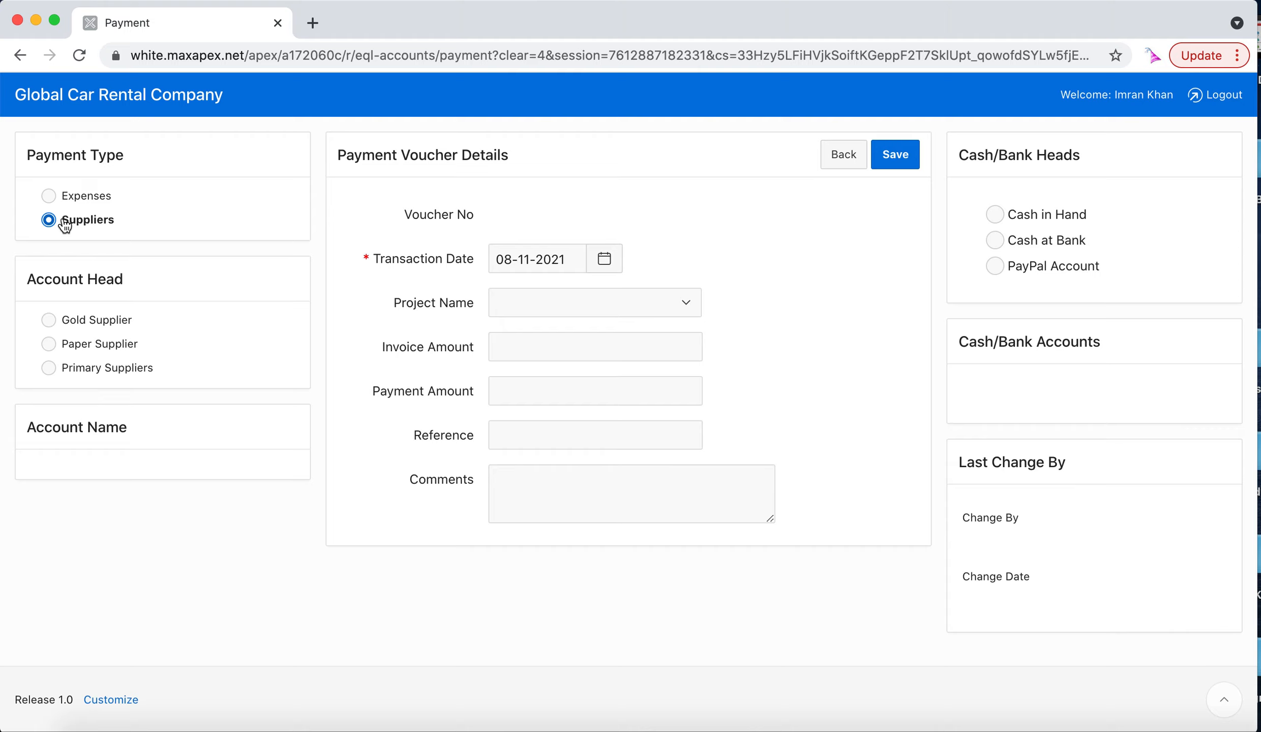
pyautogui.click(88, 350)
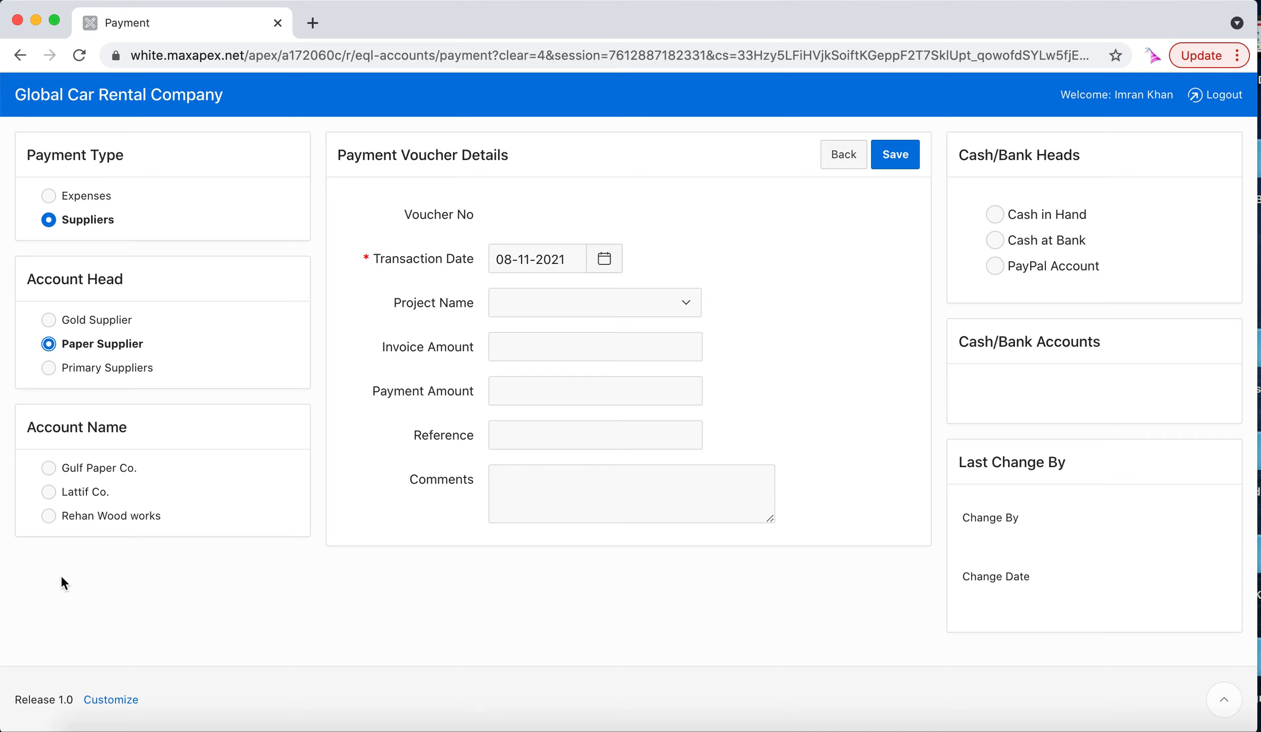
pyautogui.click(70, 518)
# Leave the project blank and enter invoice amount 8000, payment amount 500 and the comment "comments" in the supplier voucher
pyautogui.click(519, 300)
pyautogui.click(519, 300)
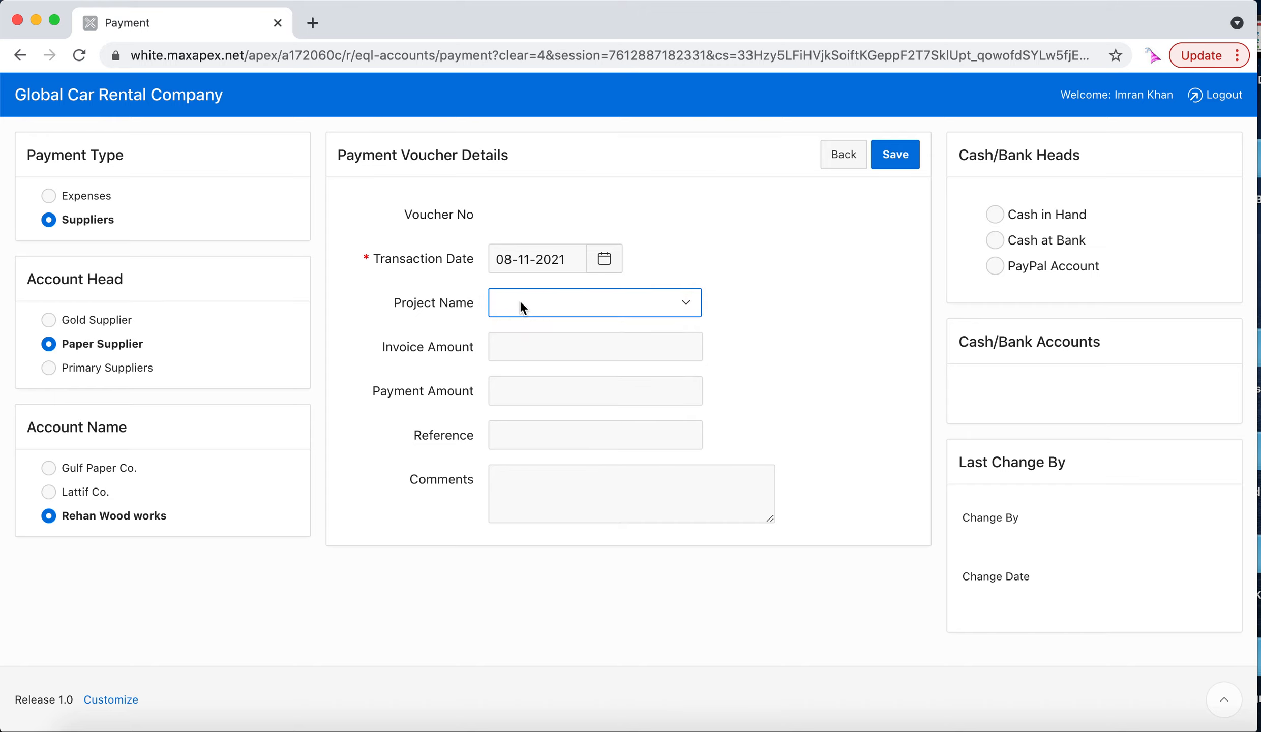
pyautogui.click(532, 351)
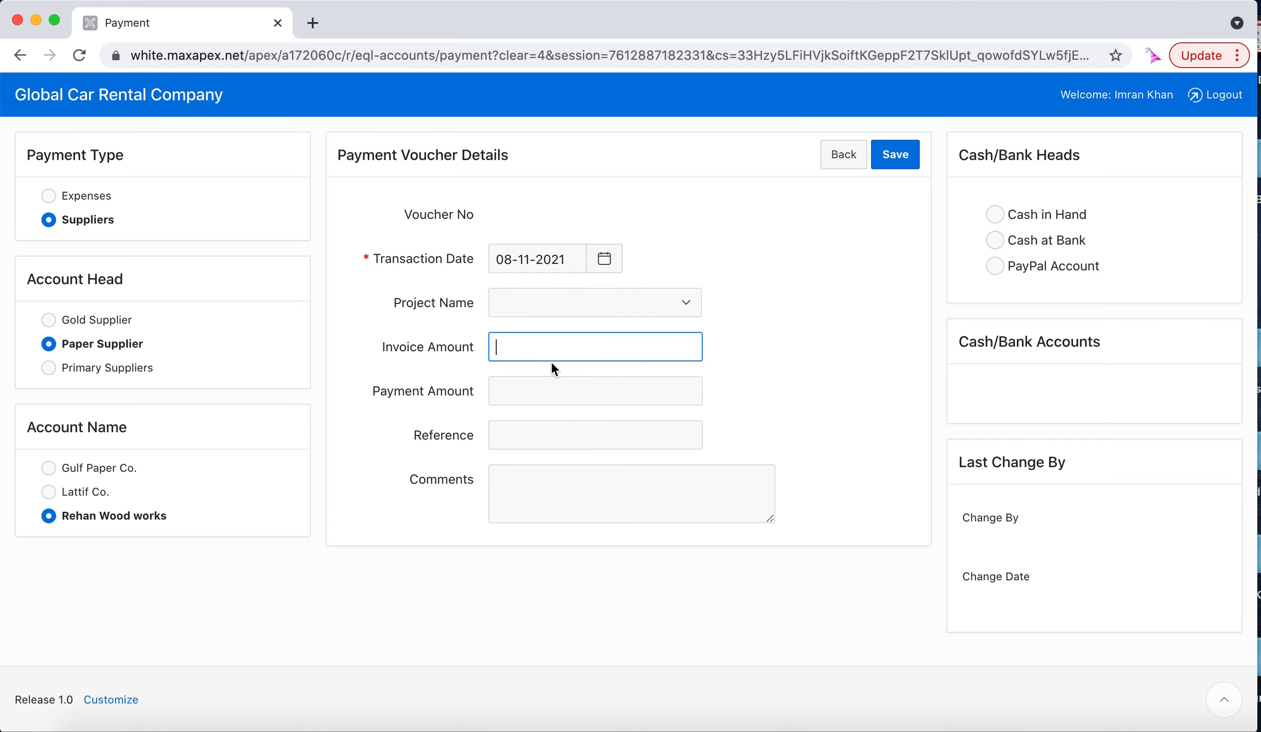
pyautogui.write('8000')
pyautogui.press('Tab')
pyautogui.write('500')
pyautogui.click(586, 500)
pyautogui.write('comments')
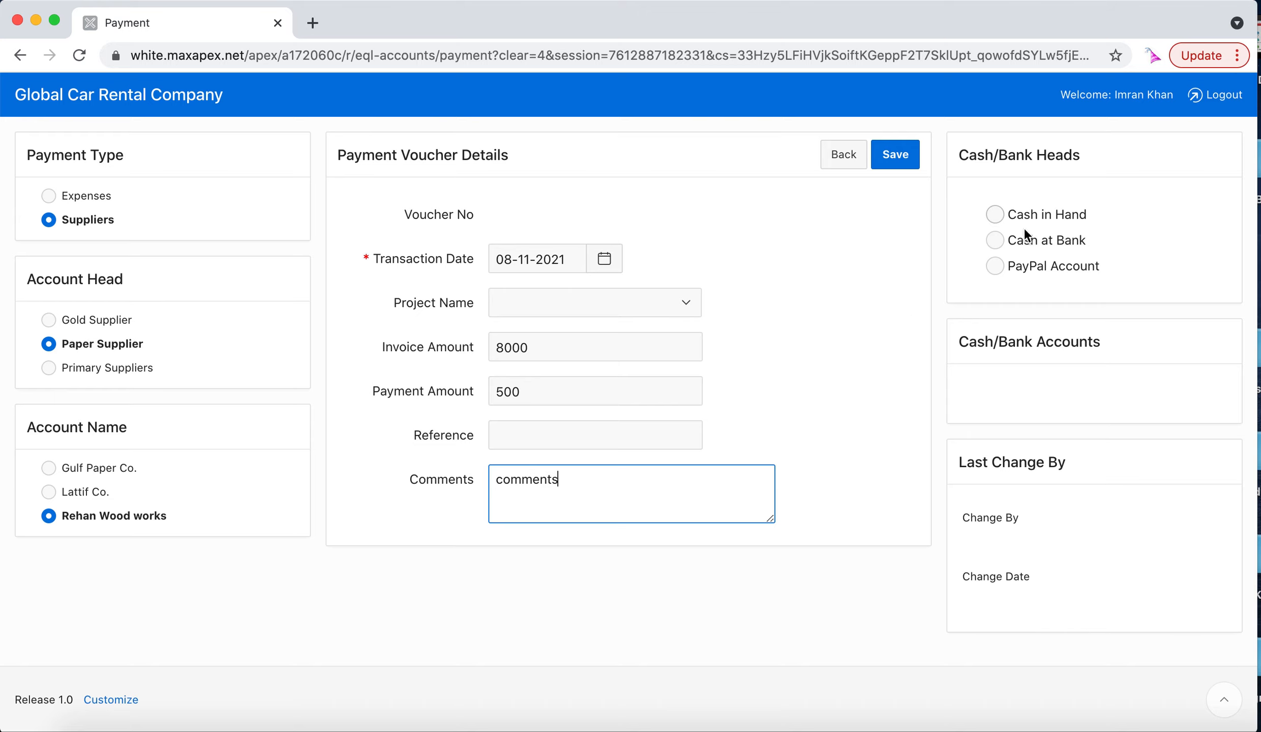
# Set the supplier voucher's payment source to Cash at Bank, MCB Bank Account, save it and return to the home page
pyautogui.click(1012, 243)
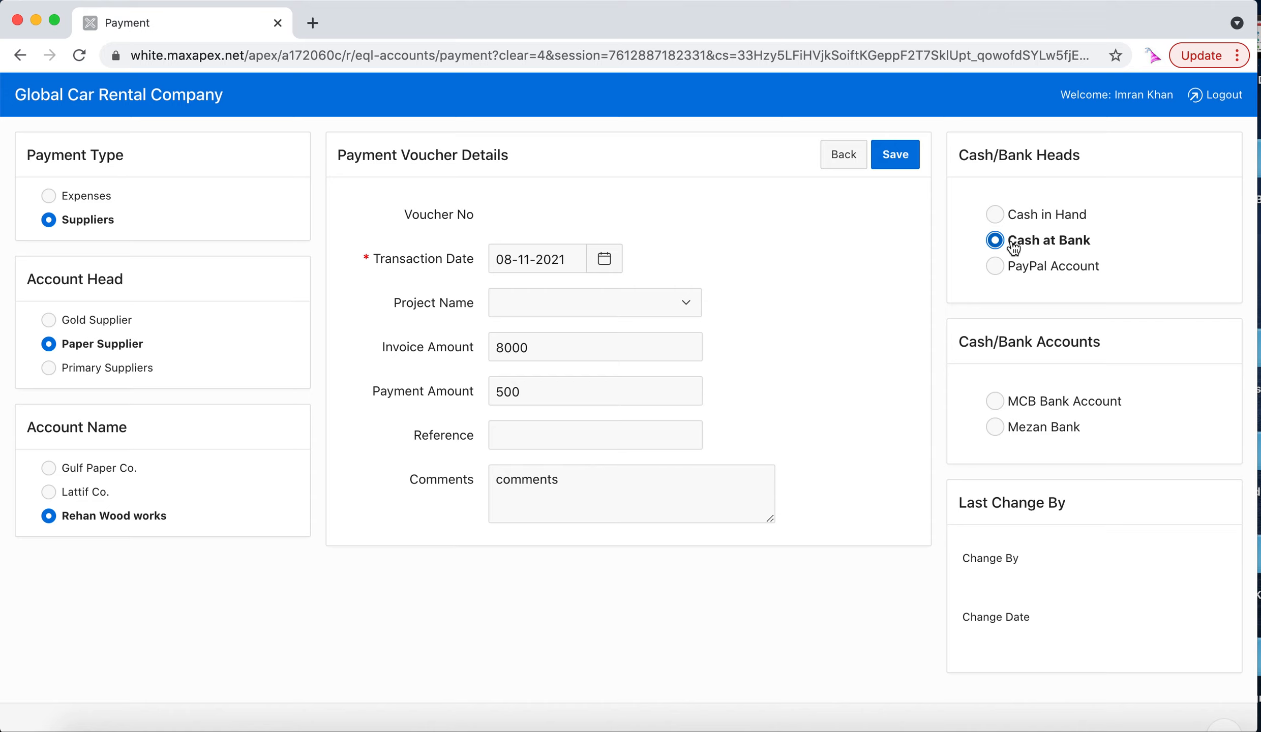
pyautogui.click(994, 403)
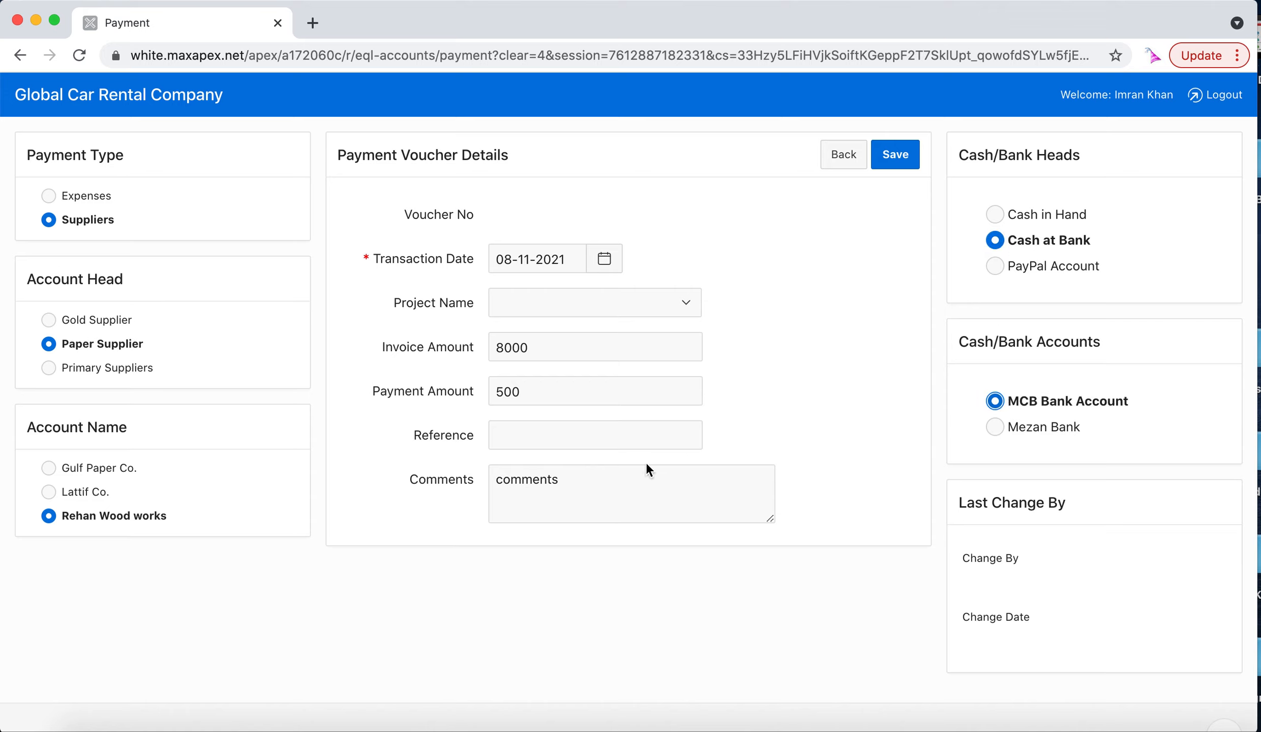
pyautogui.click(907, 158)
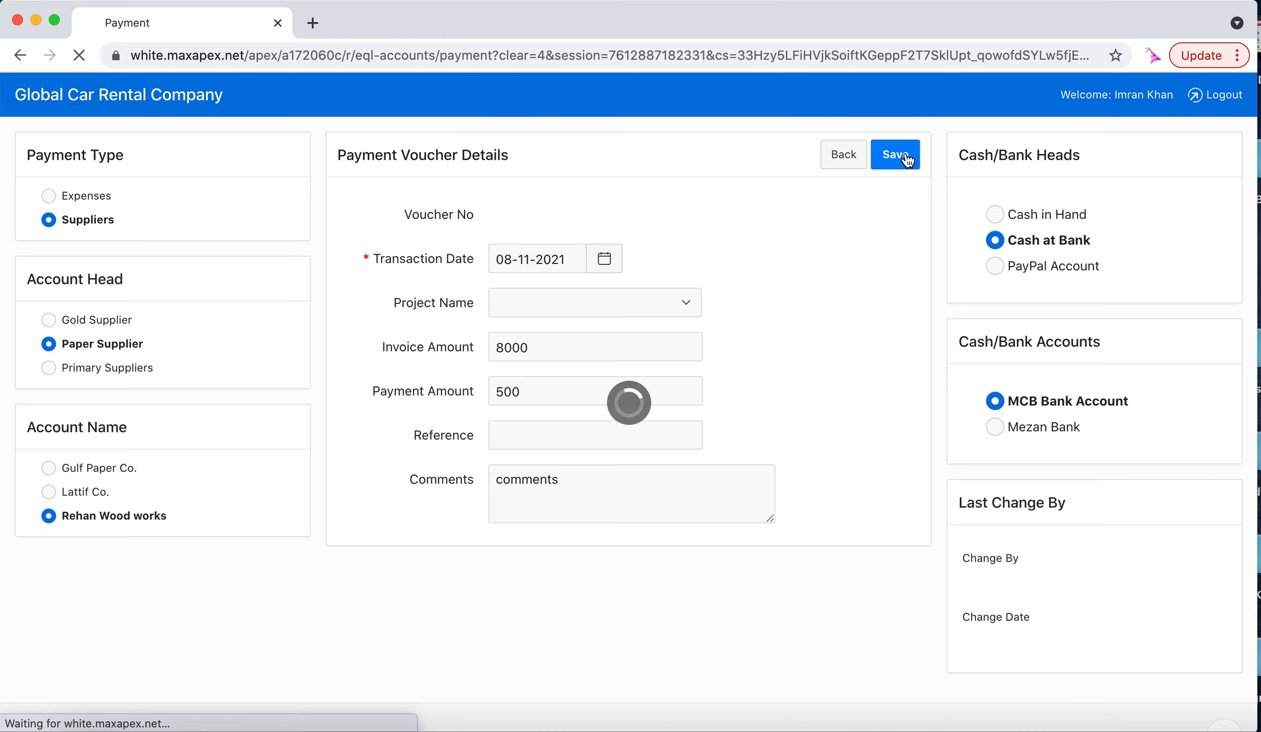
pyautogui.click(691, 155)
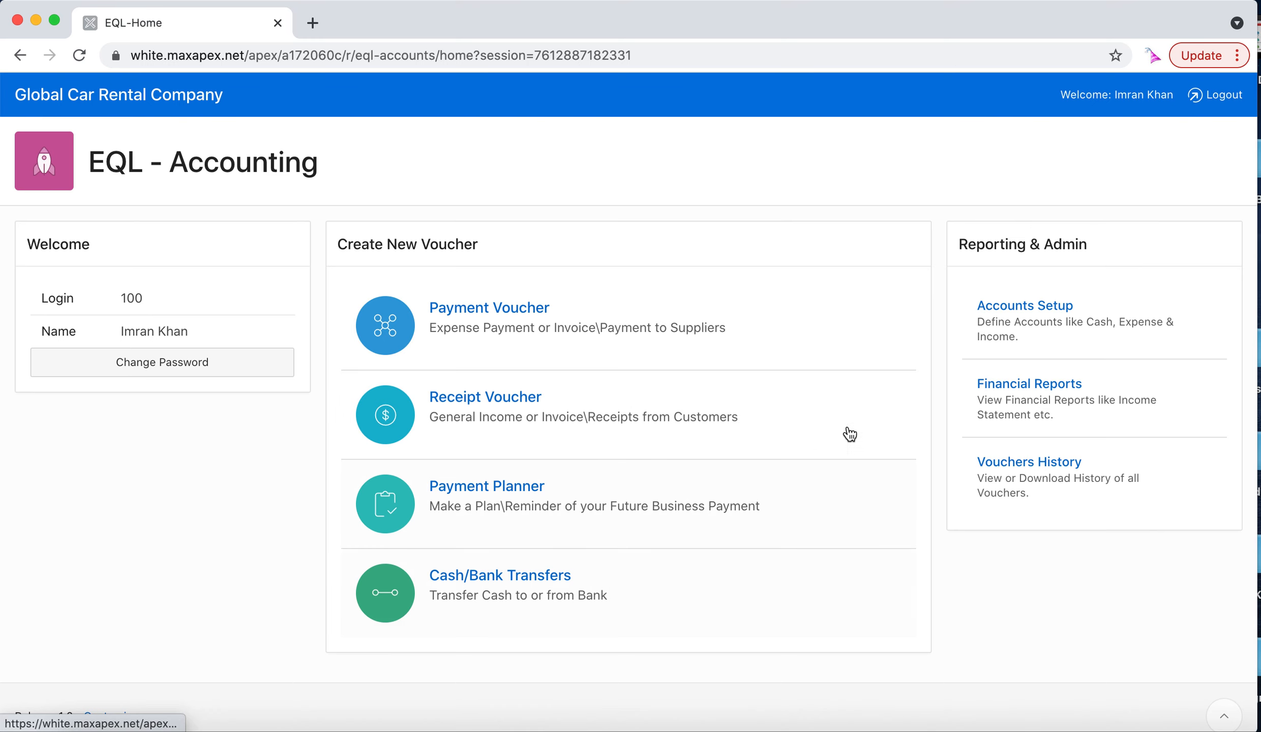
# Show the Suppliers Balances report for 01-11-2021 to 30-11-2021, review it and return to the home page
pyautogui.click(1033, 402)
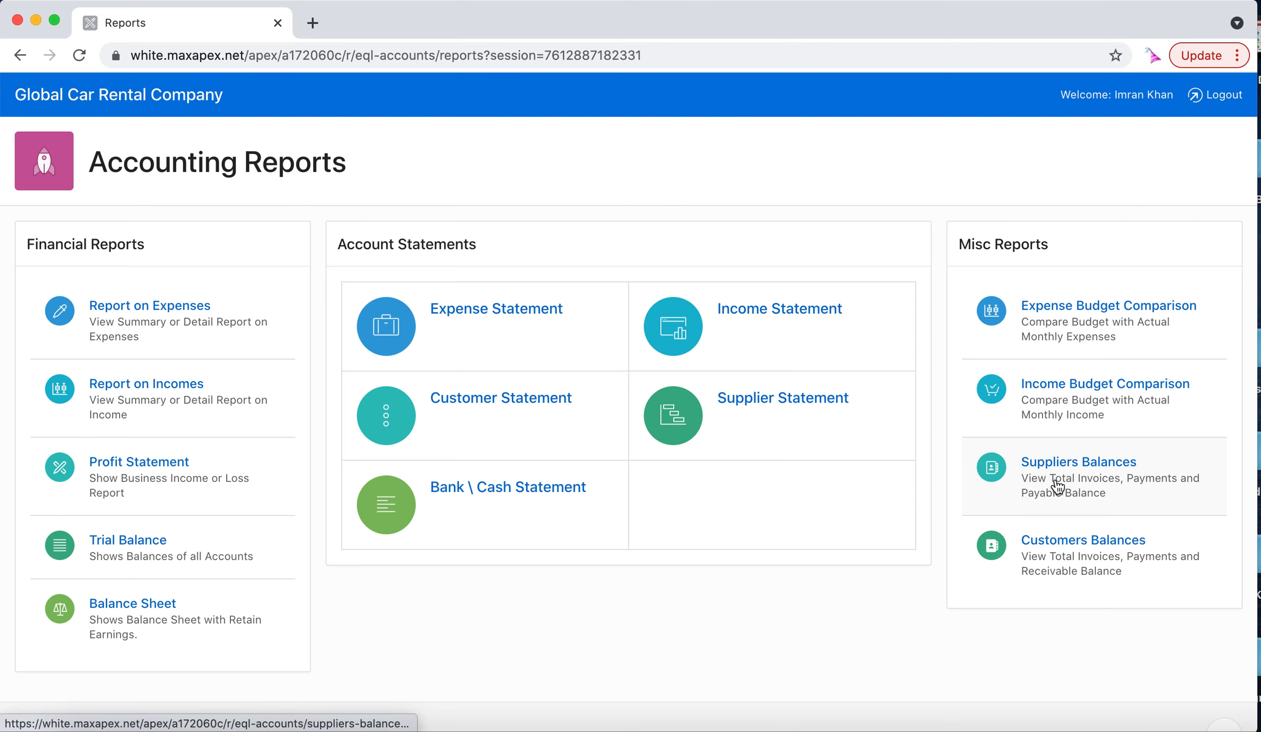
pyautogui.click(1101, 499)
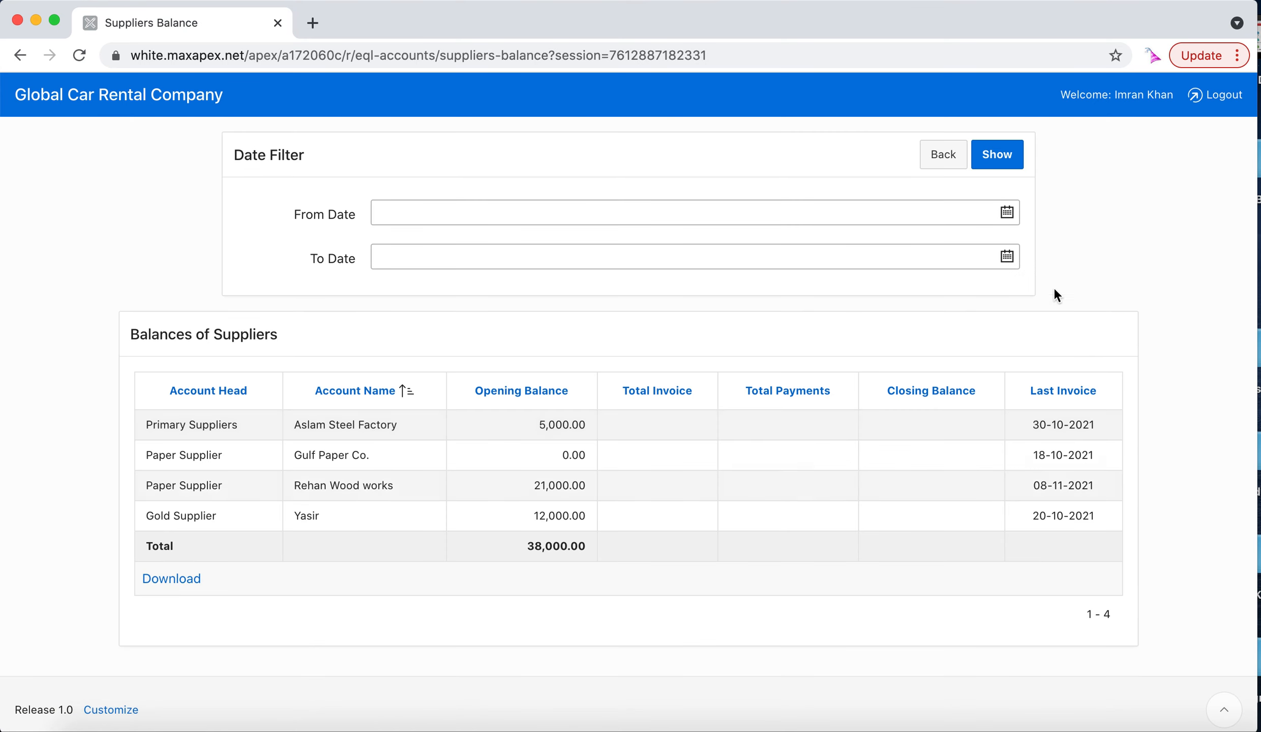
pyautogui.click(1006, 212)
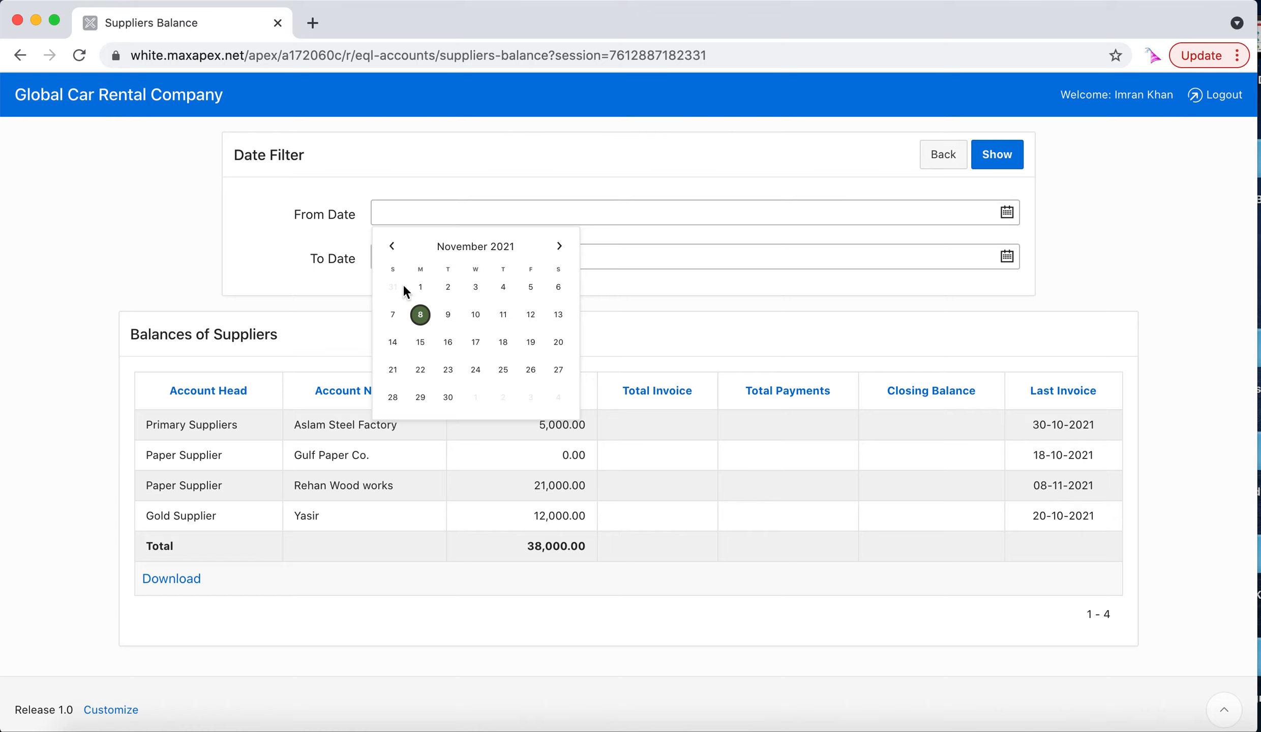
pyautogui.click(420, 287)
pyautogui.click(1006, 257)
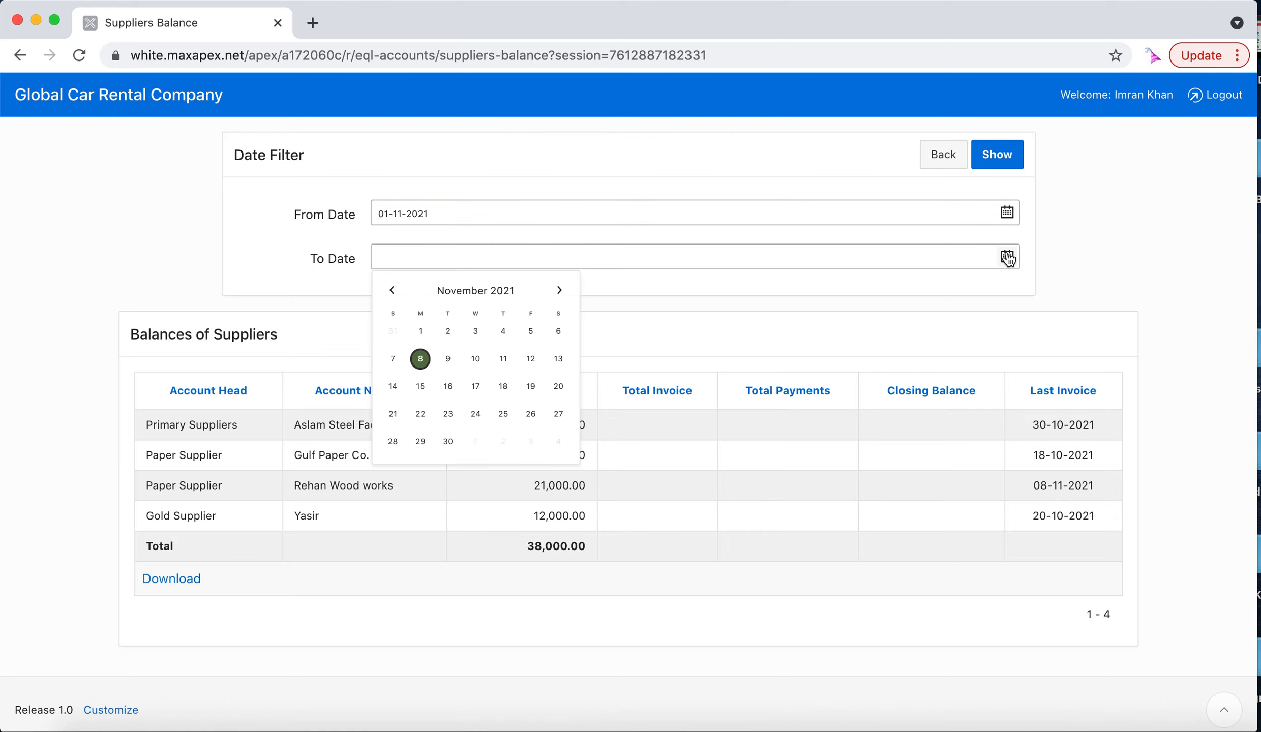
pyautogui.click(448, 442)
pyautogui.click(998, 158)
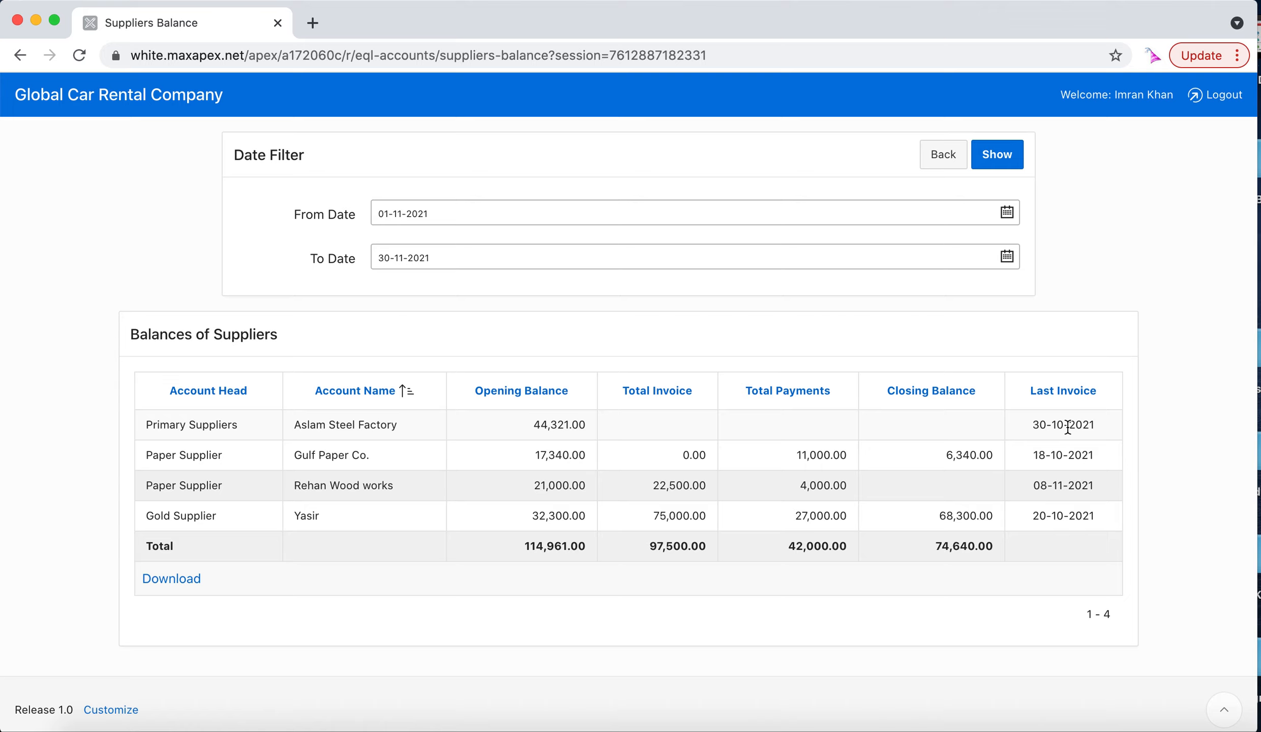
pyautogui.click(178, 94)
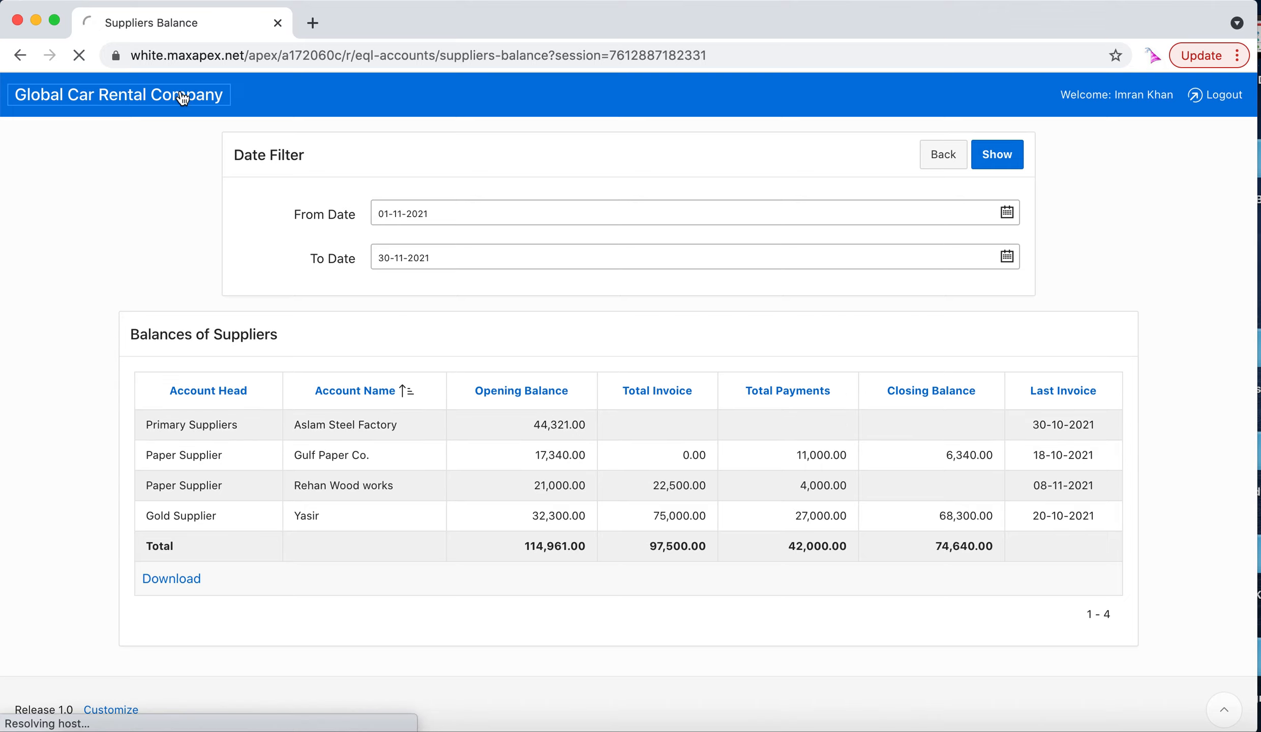